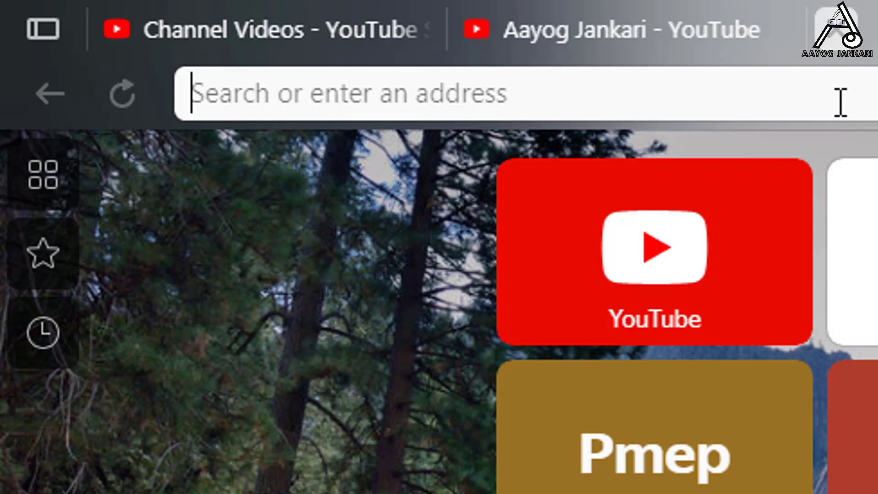
pyautogui.write('www')
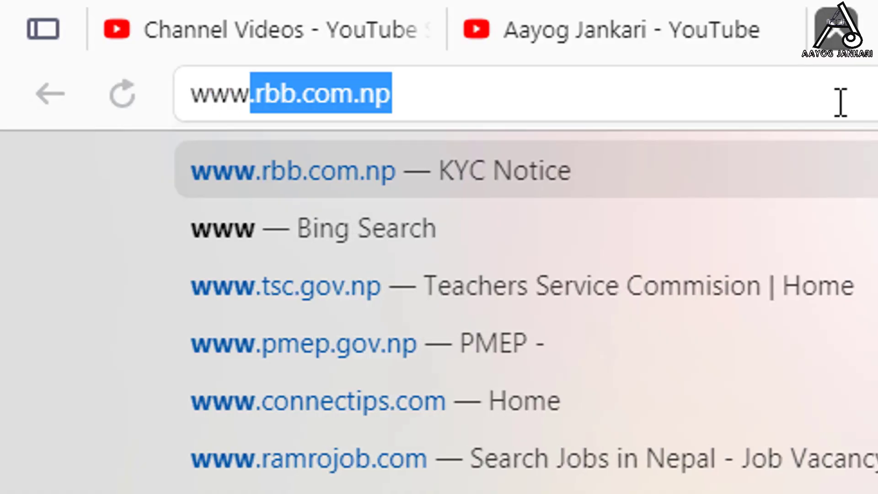
pyautogui.write('.')
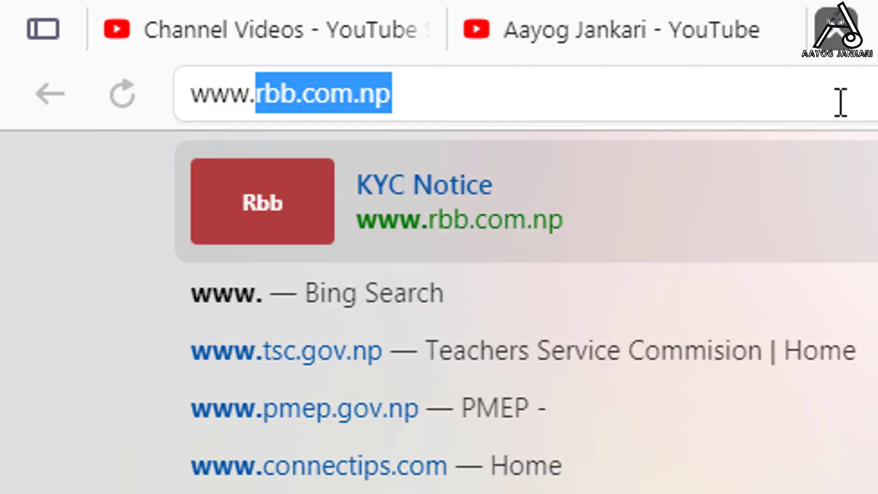
pyautogui.write('psc')
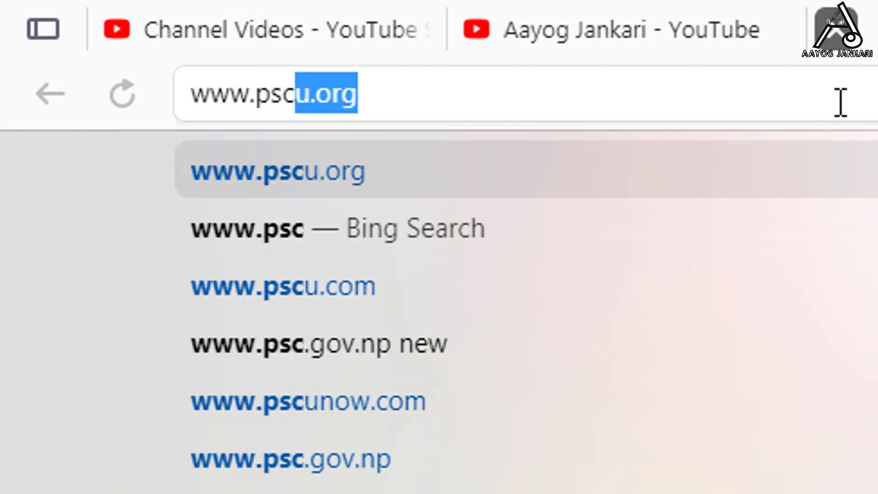
pyautogui.write('.goc.')
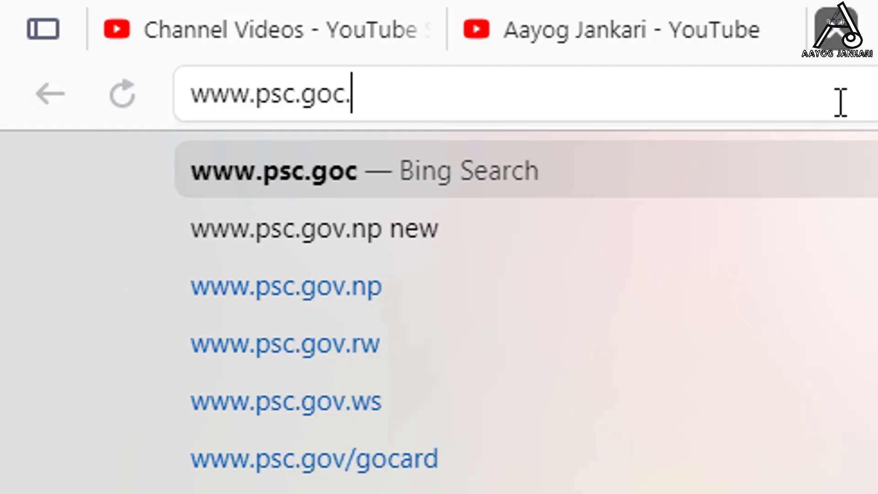
pyautogui.press('BackSpace')
pyautogui.press('BackSpace')
pyautogui.write('v')
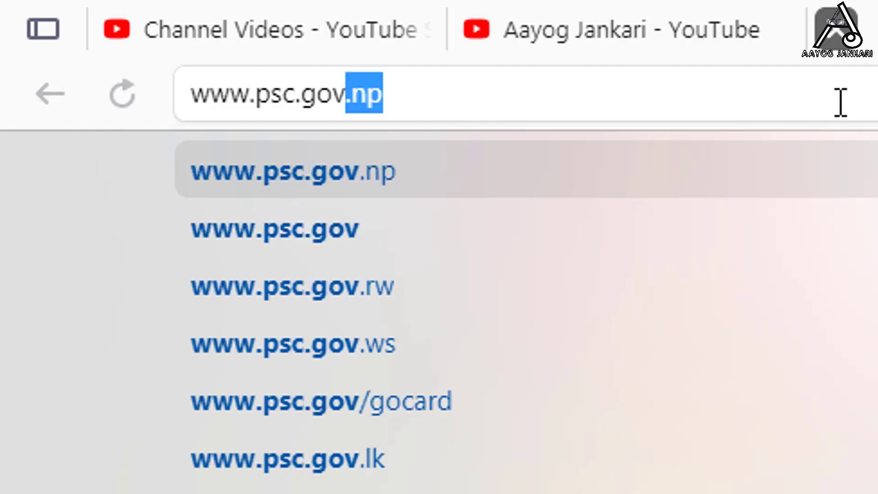
pyautogui.press('Return')
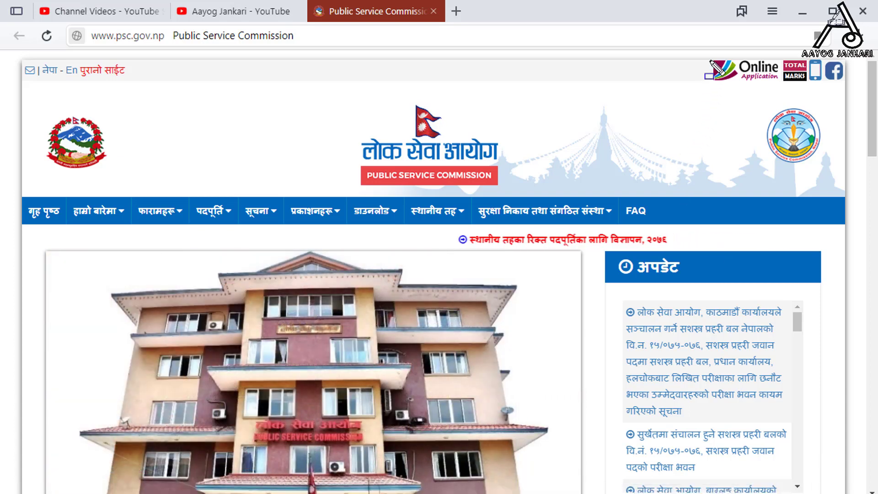
# Open the Online Application sign-in page from the site header and dismiss the offer to translate it into English
pyautogui.moveTo(697, 55)
pyautogui.mouseDown()
pyautogui.moveTo(769, 92)
pyautogui.moveTo(787, 94)
pyautogui.moveTo(788, 74)
pyautogui.moveTo(782, 85)
pyautogui.mouseUp()
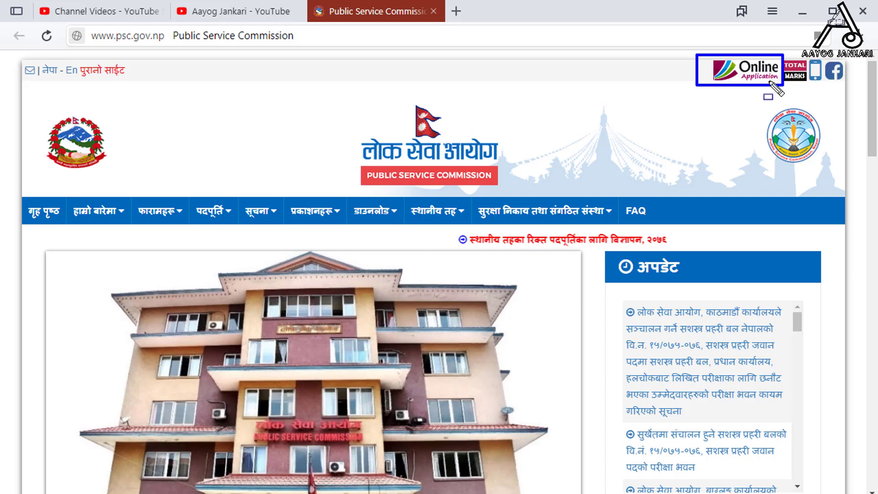
pyautogui.press('Escape')
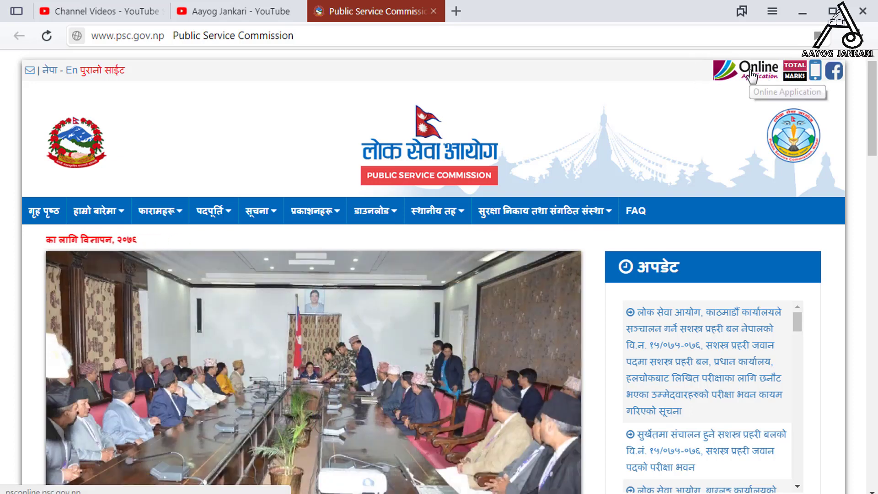
pyautogui.click(752, 76)
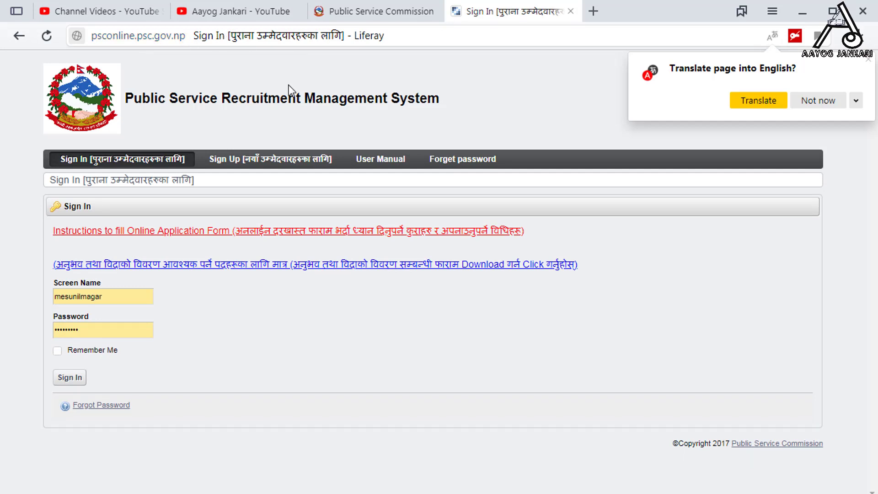
pyautogui.click(837, 99)
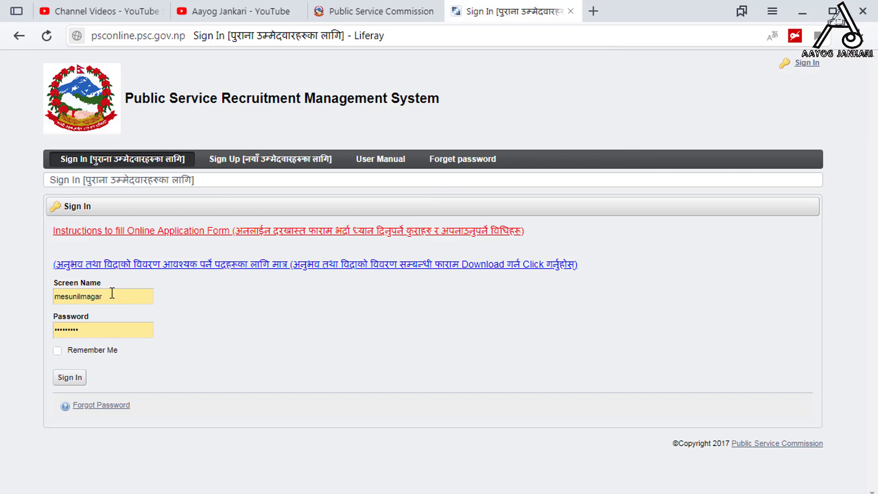
# Clear the prefilled login, enter the applicant's screen name and account password, and sign in to the recruitment system
pyautogui.moveTo(112, 296); pyautogui.dragTo(36, 297)
pyautogui.press('BackSpace')
pyautogui.click(132, 329)
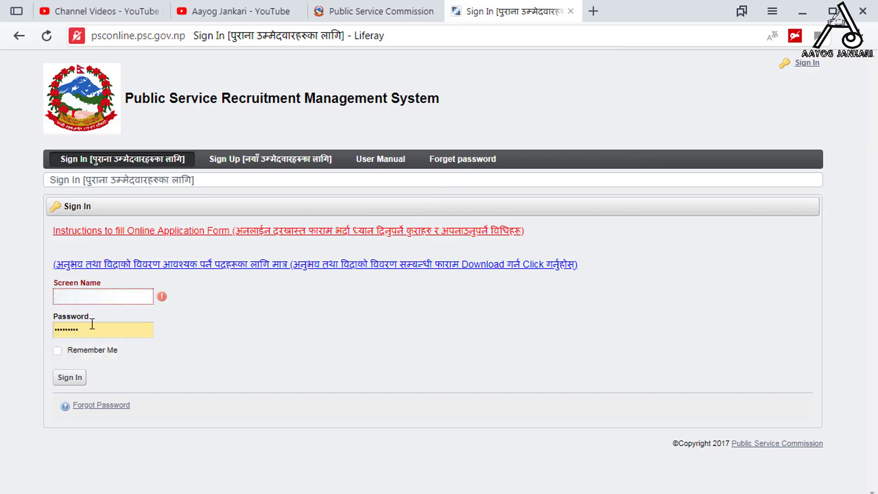
pyautogui.hotkey('shift', 'Tab')
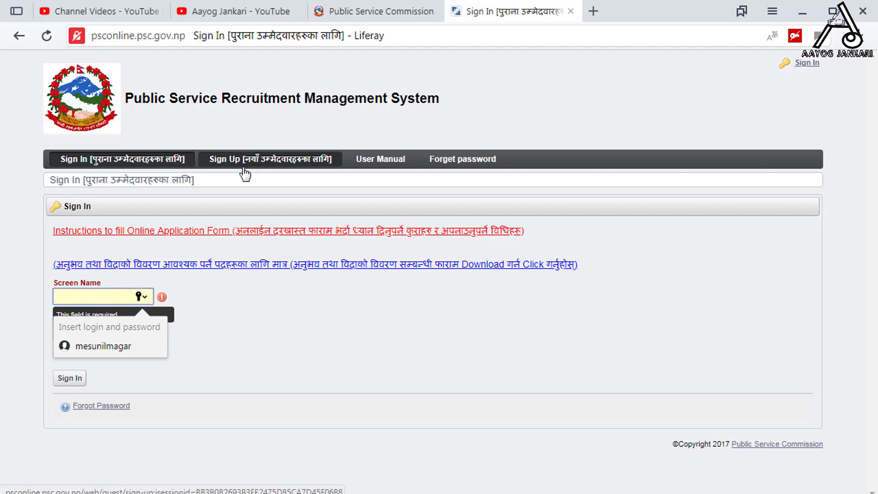
pyautogui.click(227, 300)
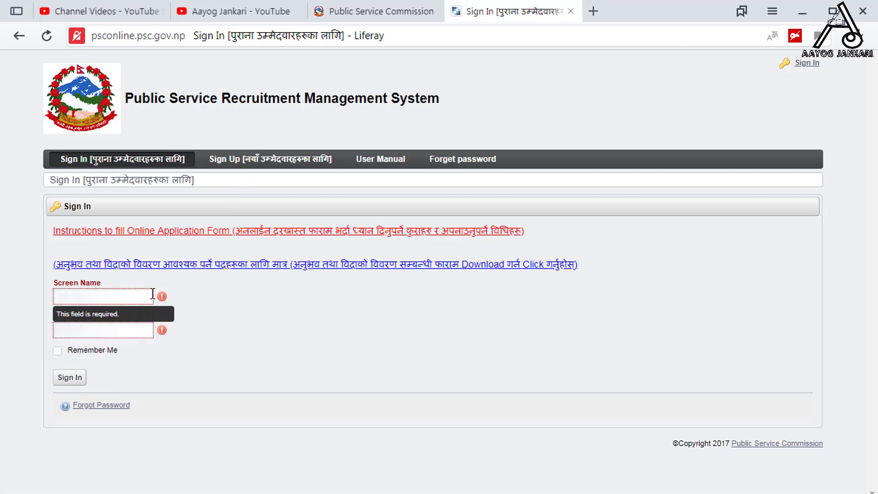
pyautogui.click(121, 291)
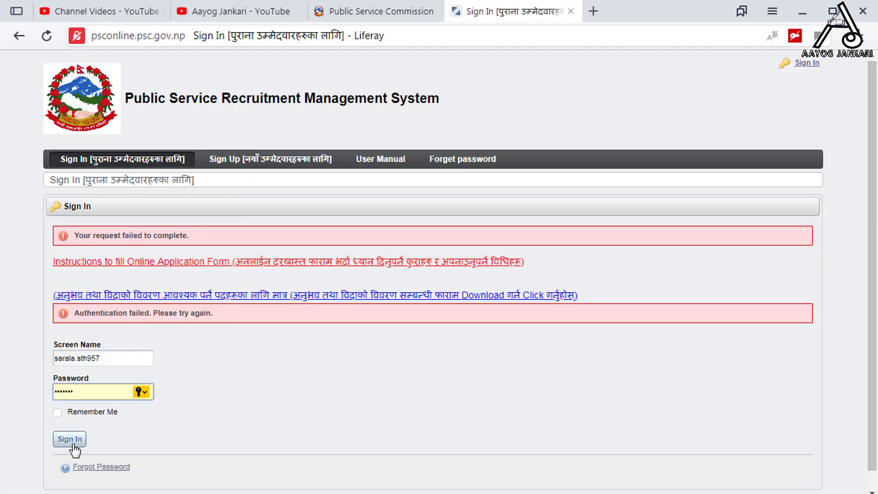
pyautogui.click(73, 443)
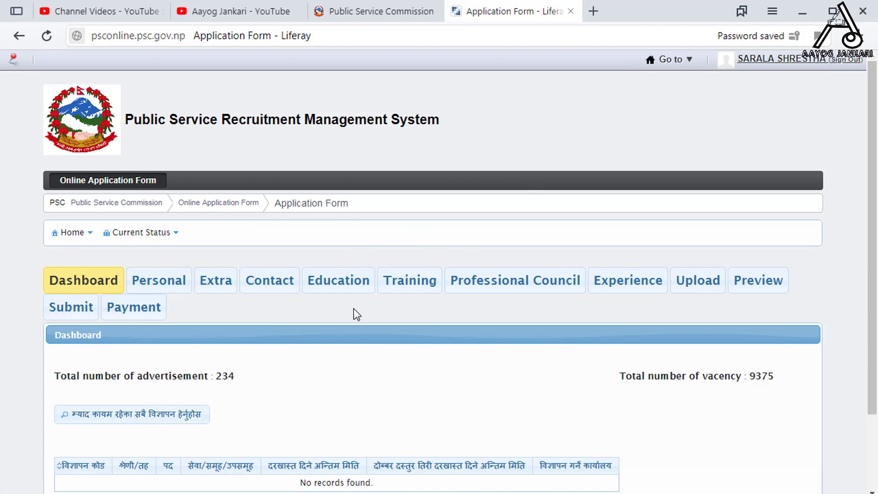
# Check the dashboard's advertisement and vacancy totals and continue to the Personal section
pyautogui.scroll(-3, 353, 309)
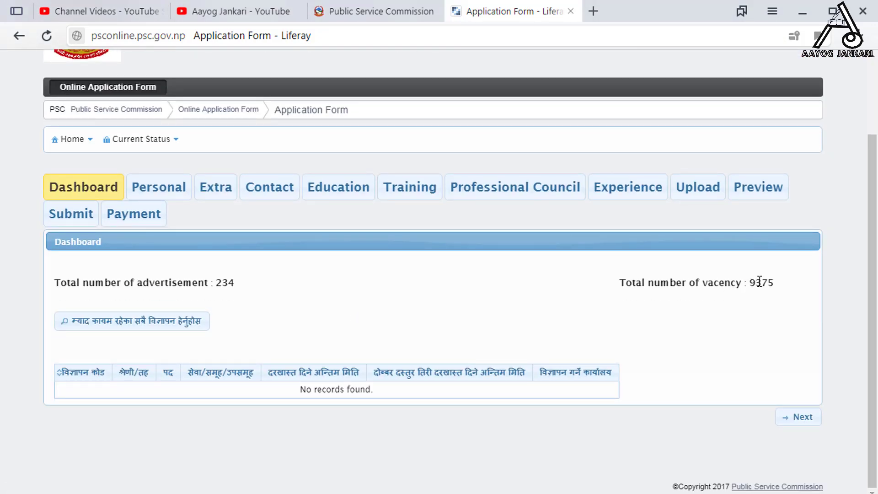
pyautogui.doubleClick(760, 283)
pyautogui.click(794, 417)
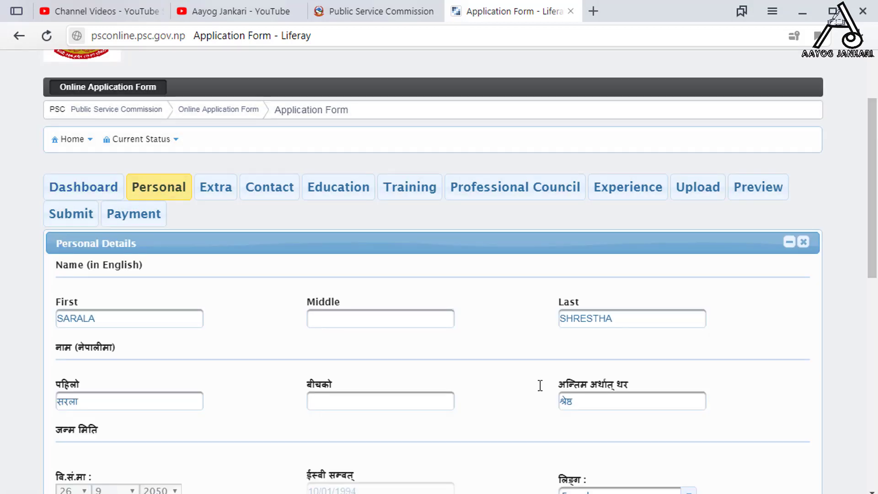
# Review the applicant's personal details, continue to the Extra section and look over its details
pyautogui.scroll(-10, 278, 320)
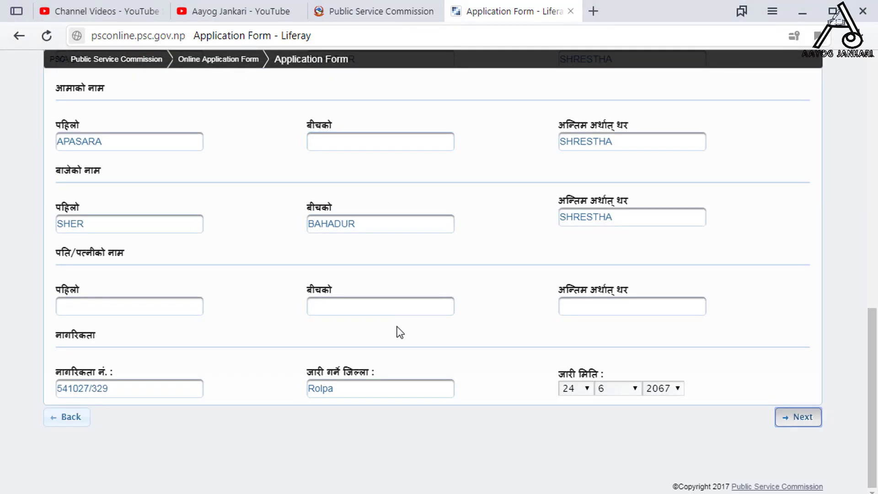
pyautogui.scroll(10, 466, 358)
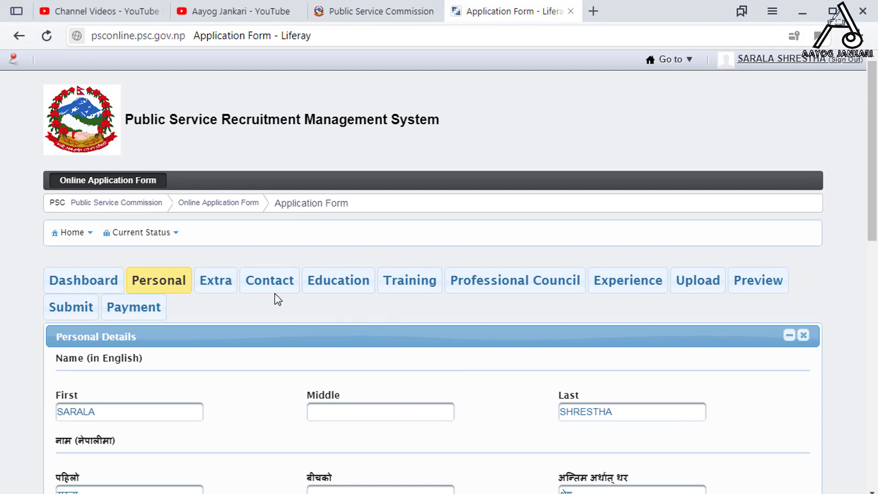
pyautogui.scroll(-10, 221, 288)
pyautogui.click(788, 418)
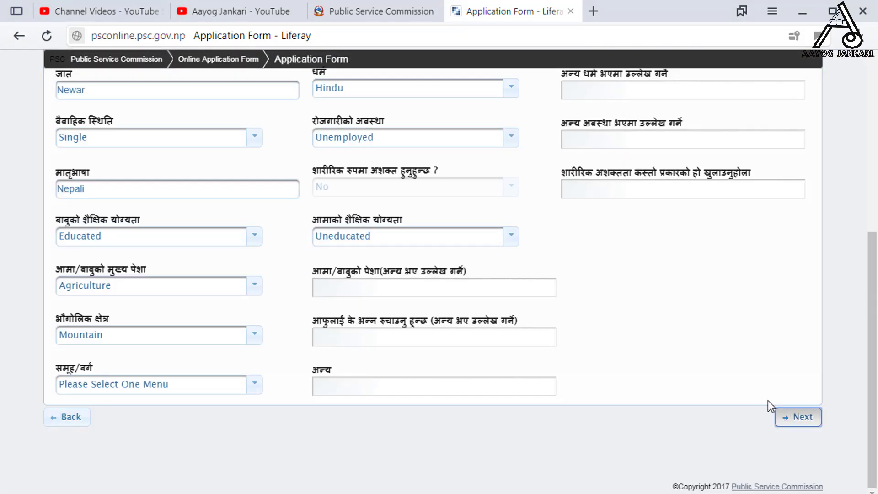
pyautogui.scroll(5, 605, 323)
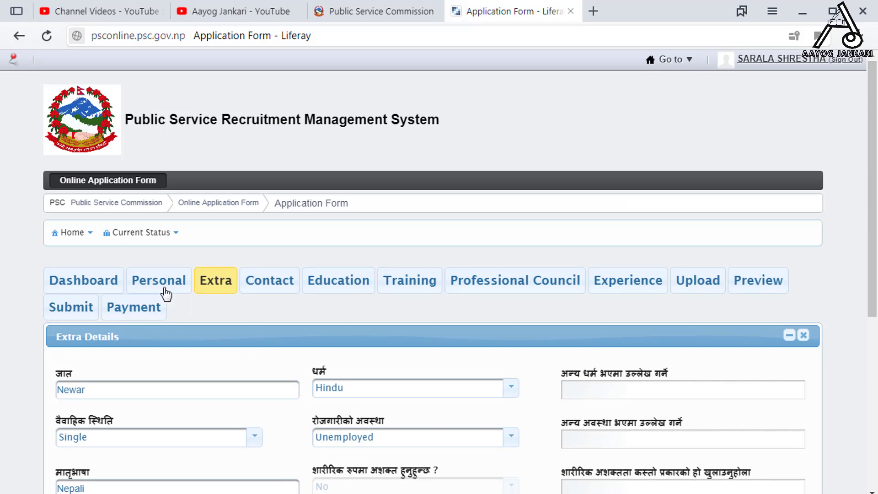
pyautogui.scroll(-5, 317, 311)
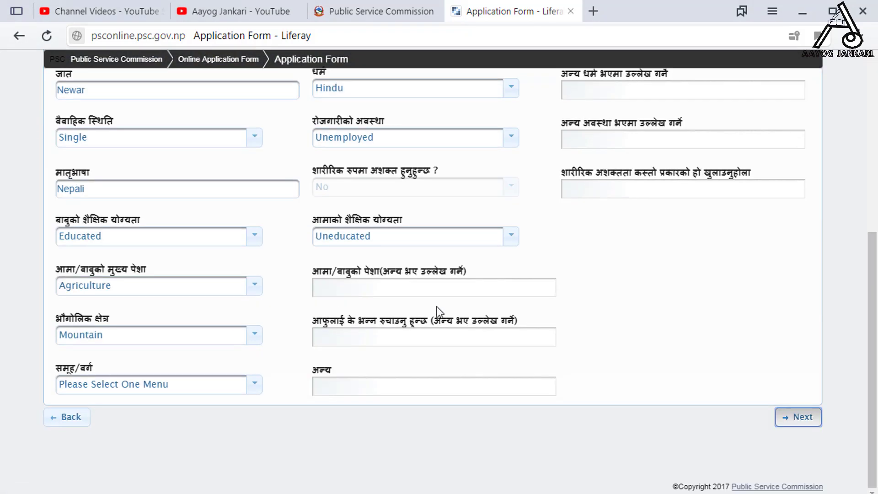
# Continue to Contact, update the local level type, municipality, tole and correspondence address, and proceed to the Education section
pyautogui.click(798, 417)
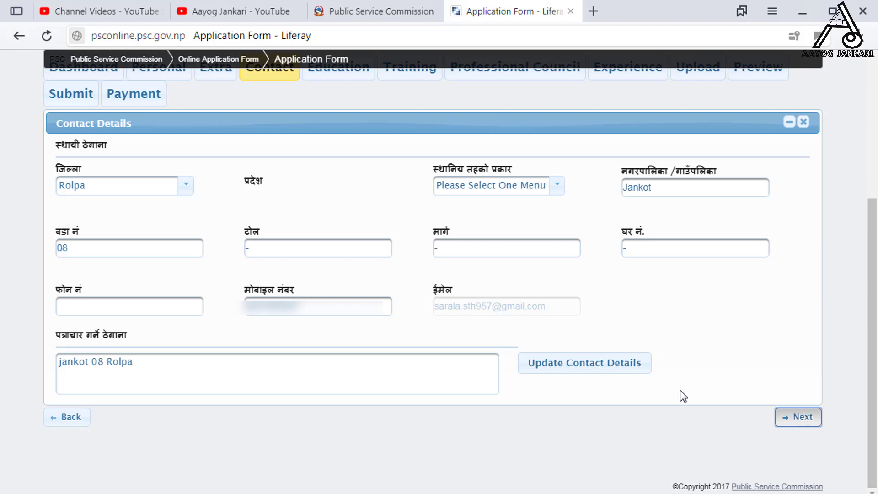
pyautogui.click(575, 369)
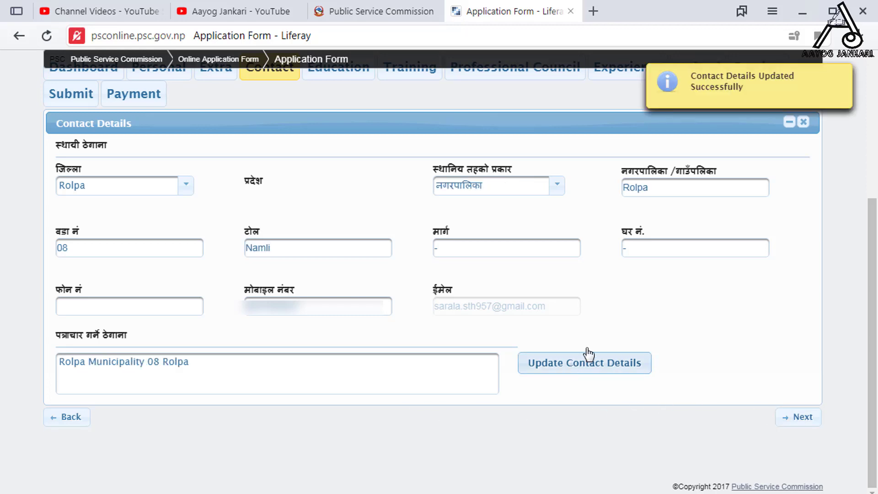
pyautogui.click(798, 423)
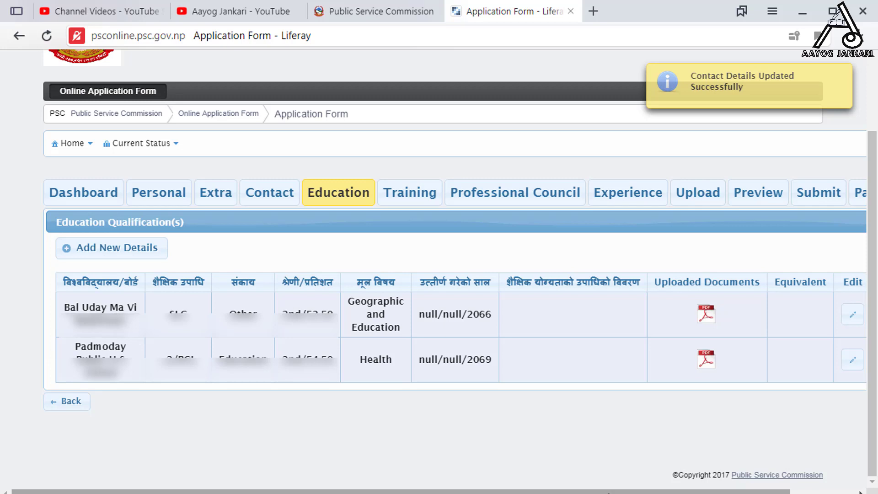
# Examine the education qualification records, including their uploaded documents and the Edit and Remove options
pyautogui.hscroll(1, 439, 272)
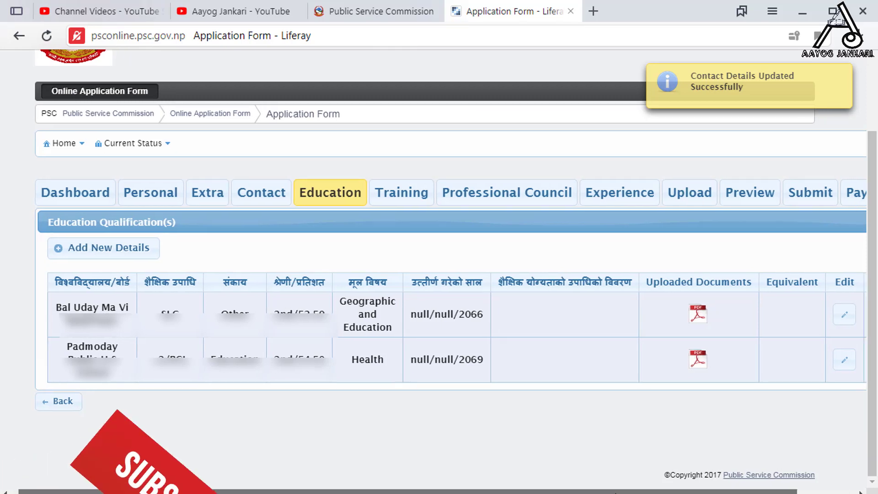
pyautogui.hscroll(-1, 440, 272)
pyautogui.moveTo(63, 306); pyautogui.dragTo(520, 319)
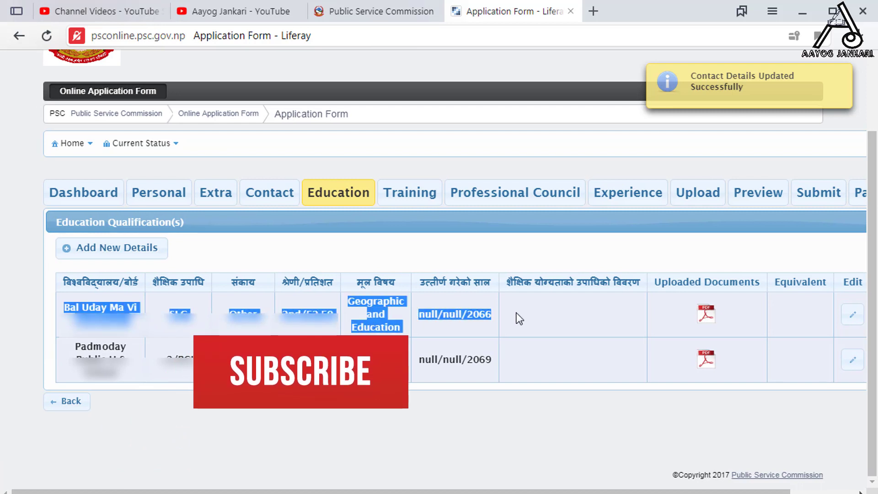
pyautogui.click(519, 318)
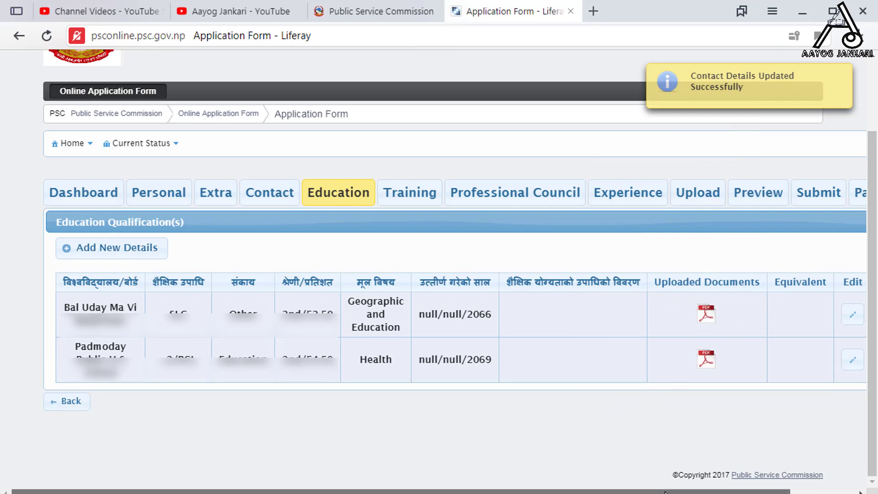
pyautogui.moveTo(671, 490); pyautogui.dragTo(737, 491)
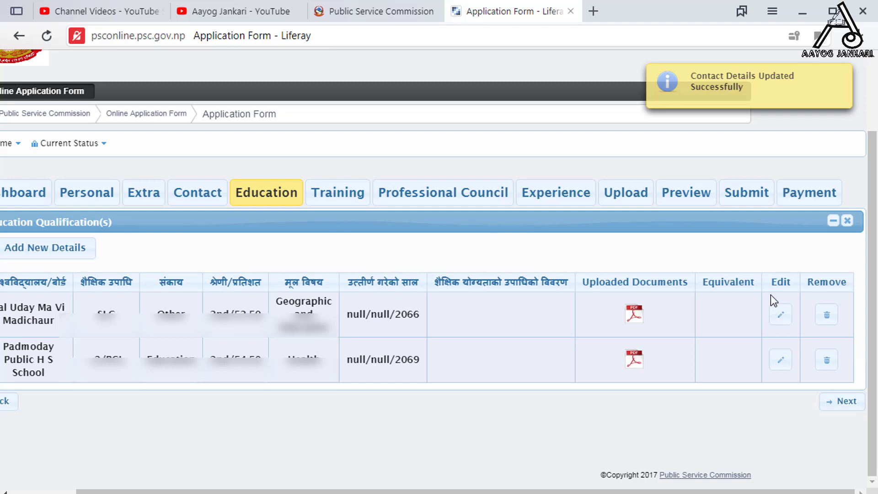
pyautogui.moveTo(749, 297); pyautogui.dragTo(797, 333)
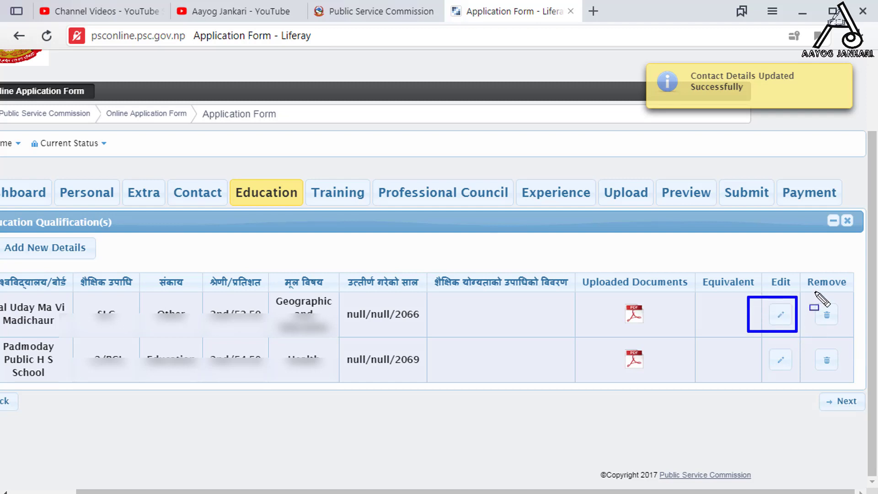
pyautogui.moveTo(811, 292)
pyautogui.mouseDown()
pyautogui.moveTo(826, 333)
pyautogui.moveTo(846, 330)
pyautogui.mouseUp()
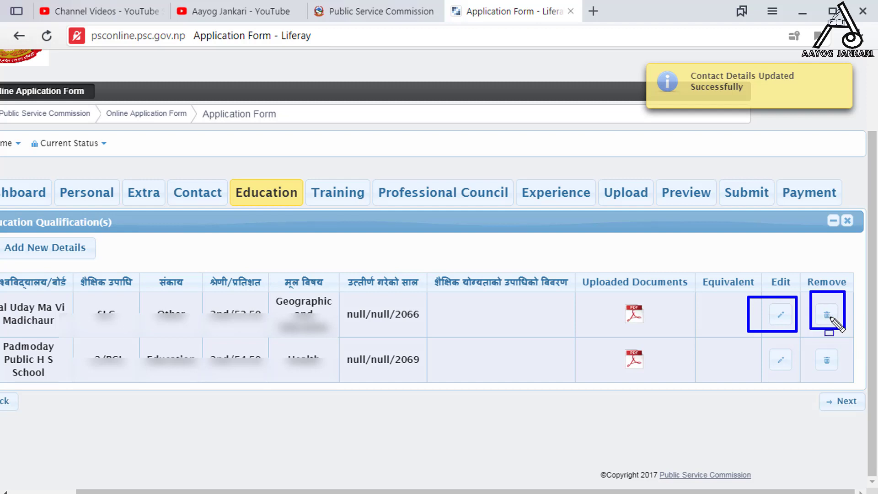
pyautogui.press('Escape')
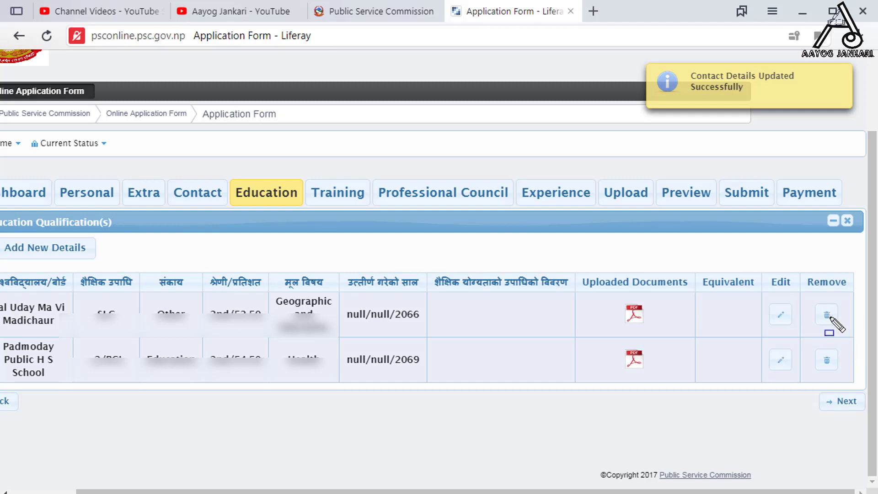
# Open the SLC education record for editing and pick the PDF slc documents from the Low Size folder as its document
pyautogui.click(780, 315)
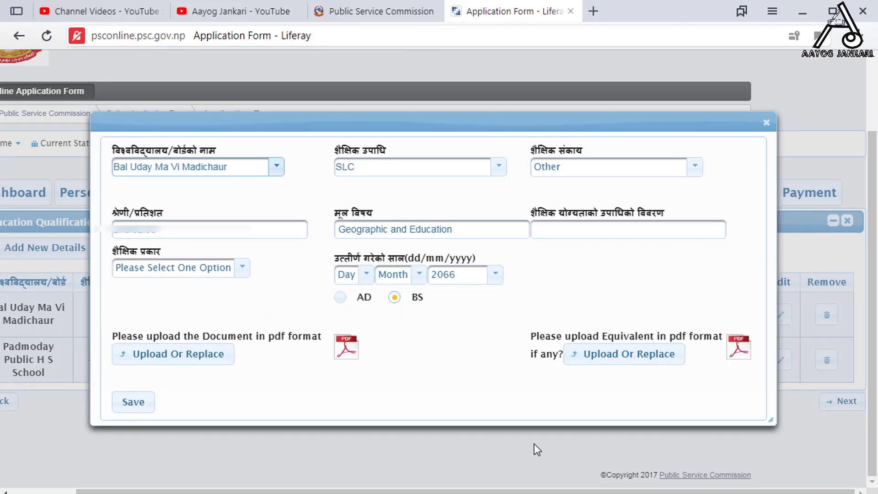
pyautogui.click(183, 359)
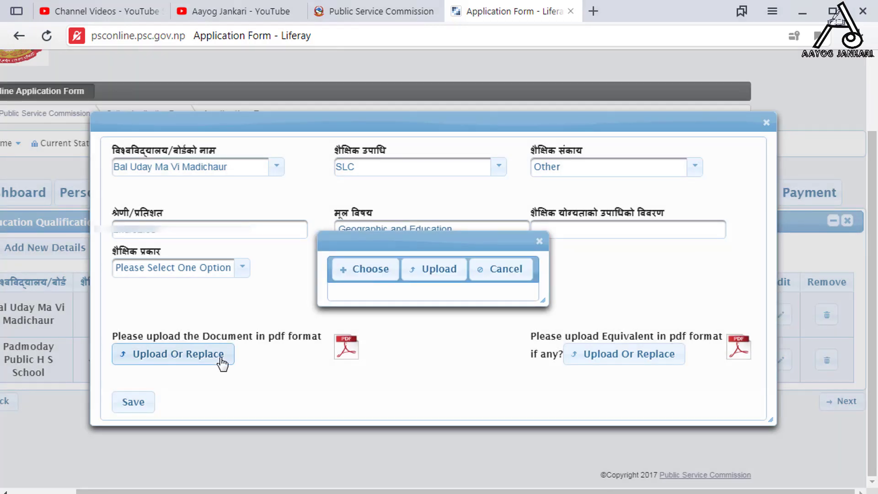
pyautogui.click(371, 269)
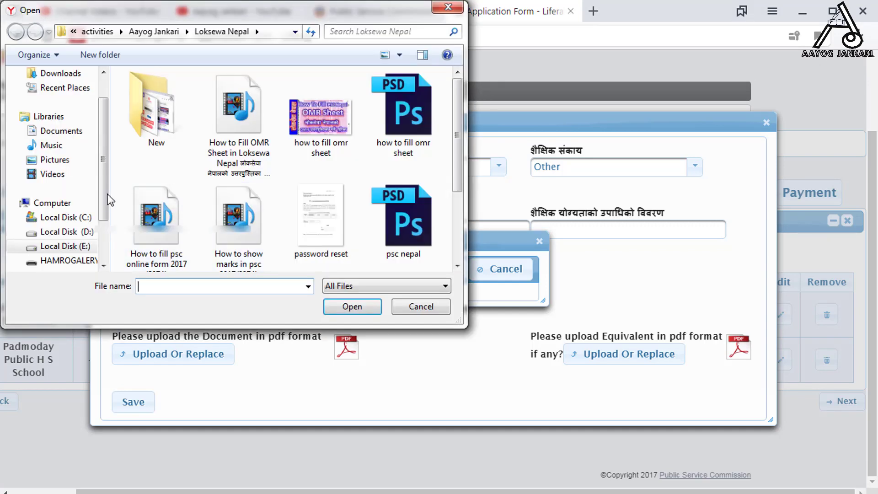
pyautogui.scroll(-3, 104, 193)
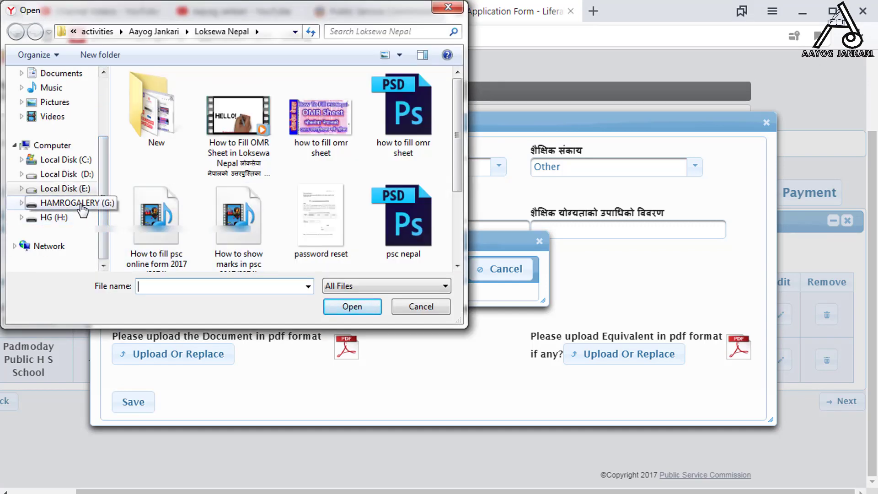
pyautogui.click(82, 204)
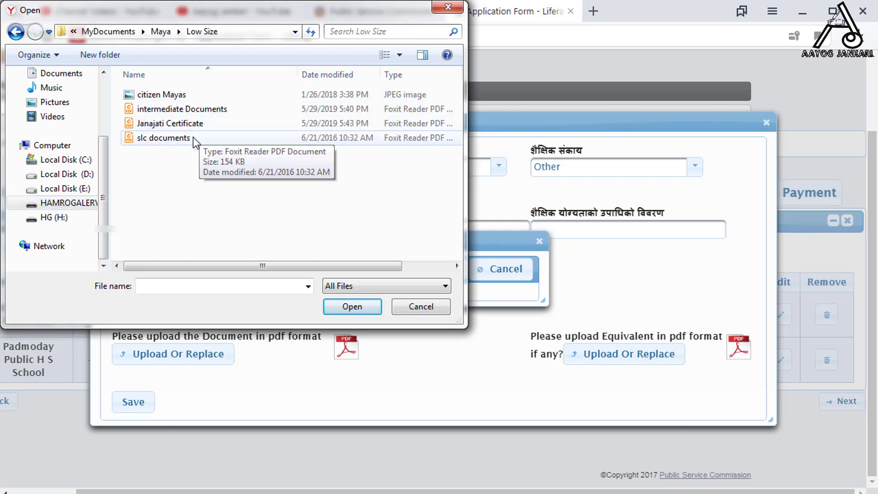
pyautogui.click(193, 137)
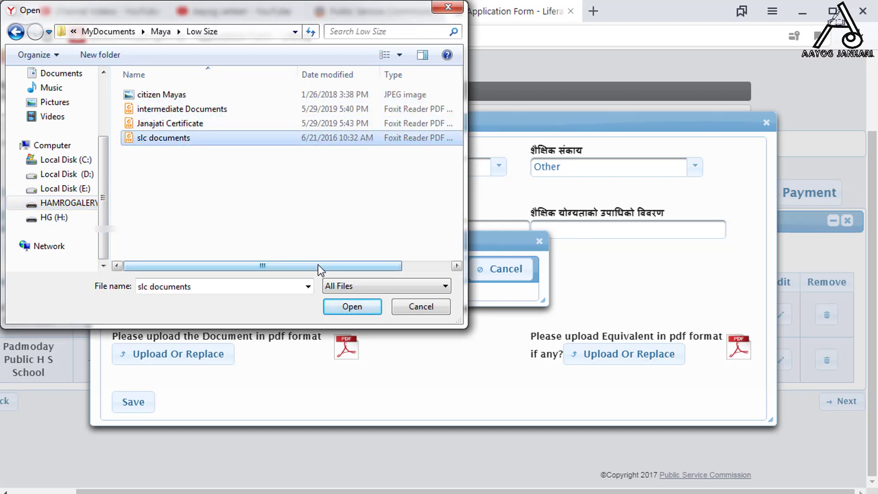
# Check the file sizes, upload slc documents.pdf to the SLC record and dismiss the upload notification
pyautogui.moveTo(318, 264); pyautogui.dragTo(367, 265)
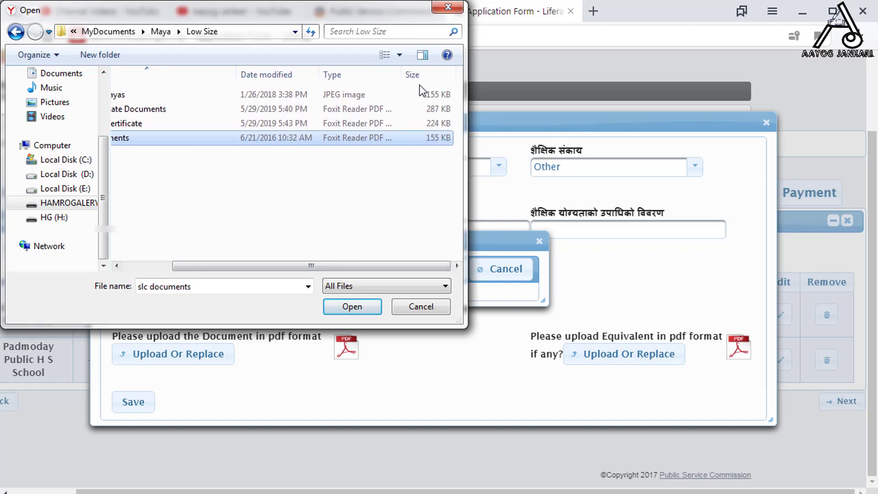
pyautogui.moveTo(416, 85)
pyautogui.mouseDown()
pyautogui.moveTo(441, 154)
pyautogui.moveTo(458, 156)
pyautogui.mouseUp()
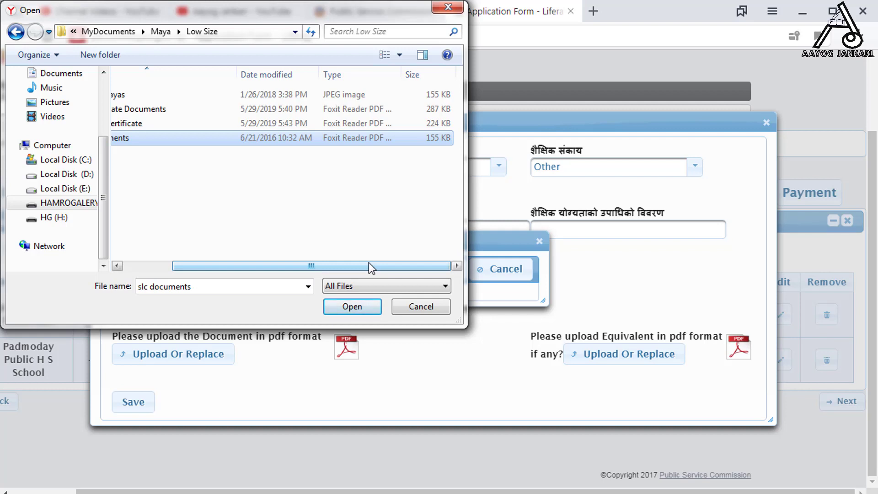
pyautogui.moveTo(369, 262); pyautogui.dragTo(308, 264)
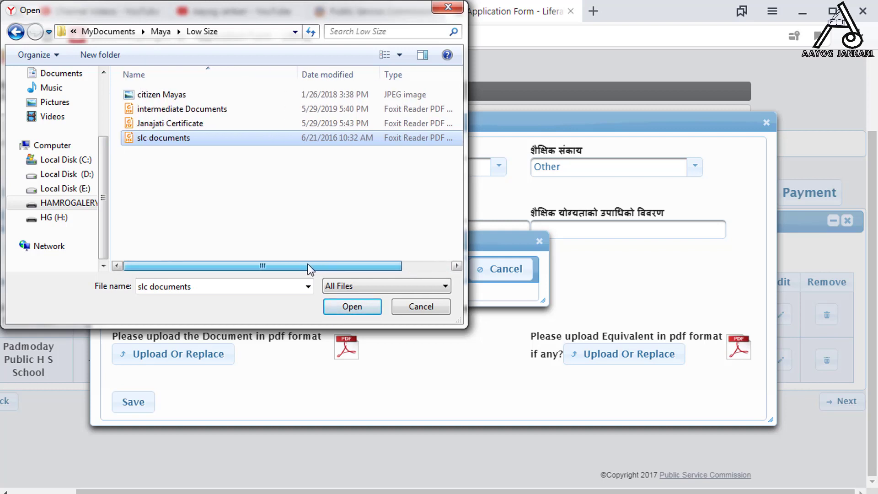
pyautogui.click(353, 306)
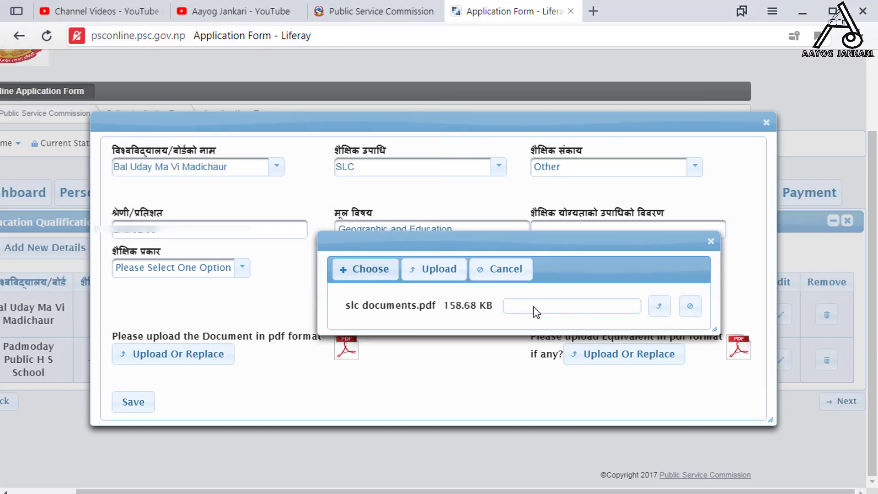
pyautogui.click(434, 269)
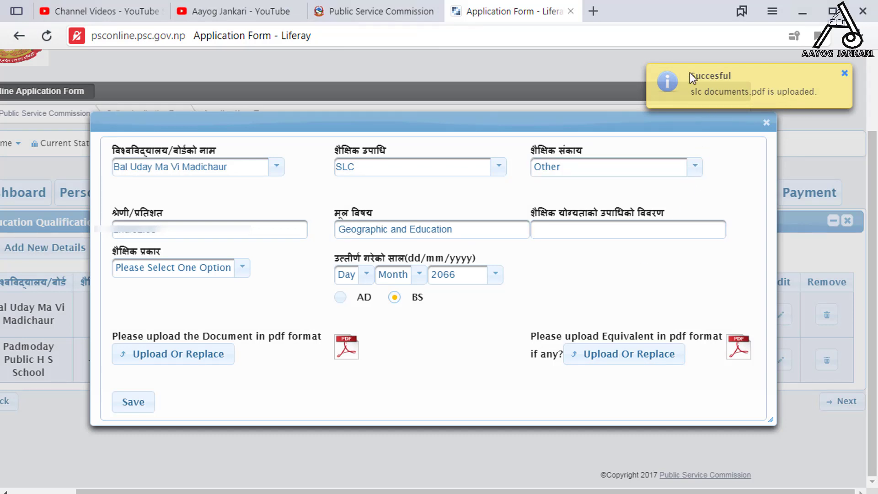
pyautogui.click(845, 73)
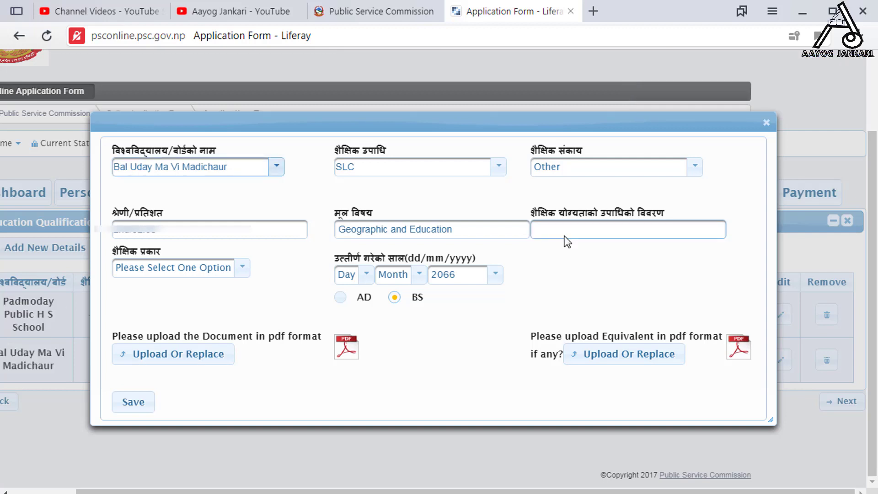
# Enter School Leaving Certificate as the SLC record's qualification description, set the education type to Government and save the record
pyautogui.click(564, 232)
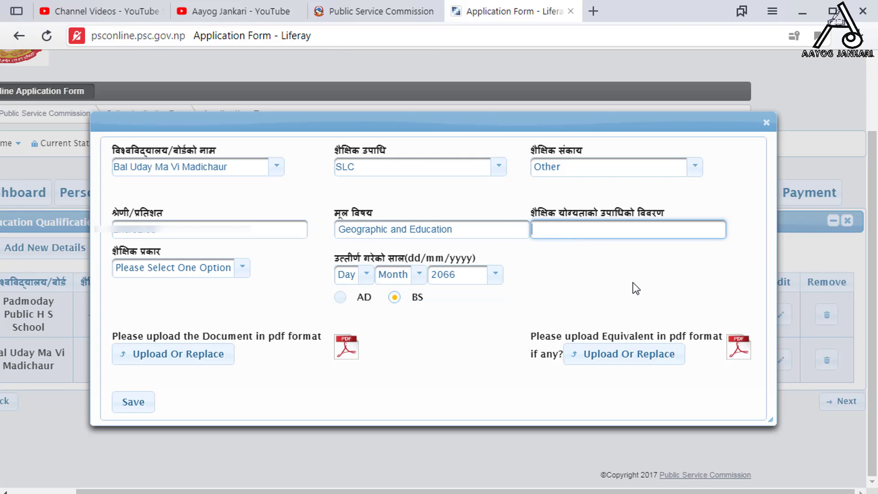
pyautogui.write('School Lea')
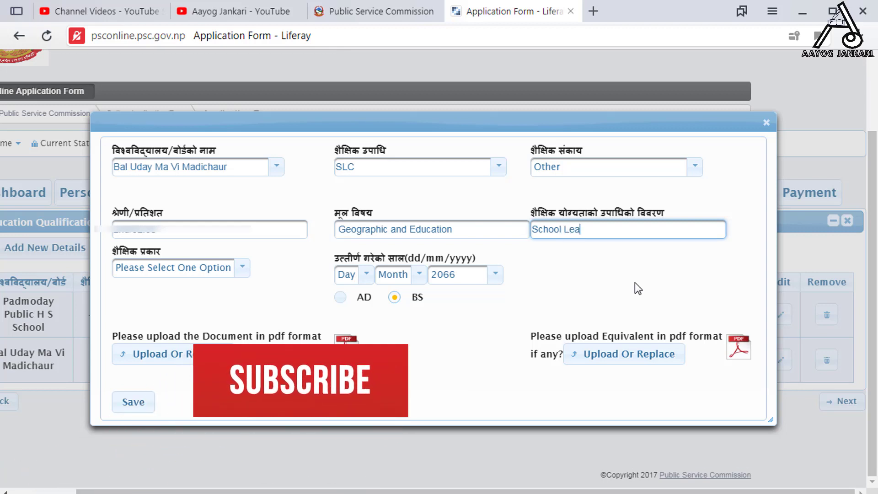
pyautogui.write('ving ')
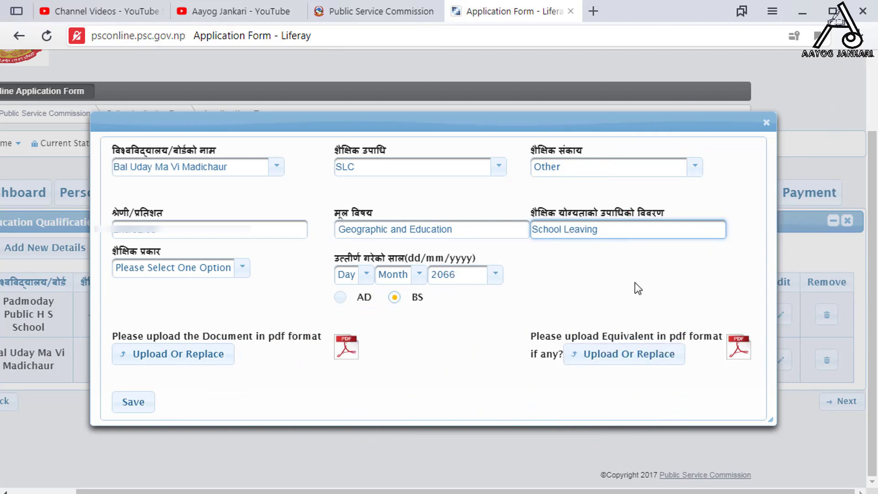
pyautogui.write('Certificate')
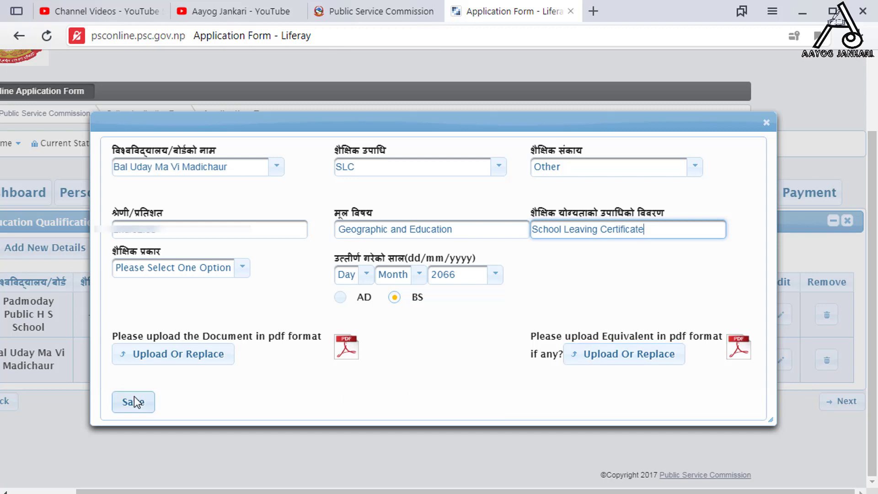
pyautogui.click(243, 270)
pyautogui.click(199, 303)
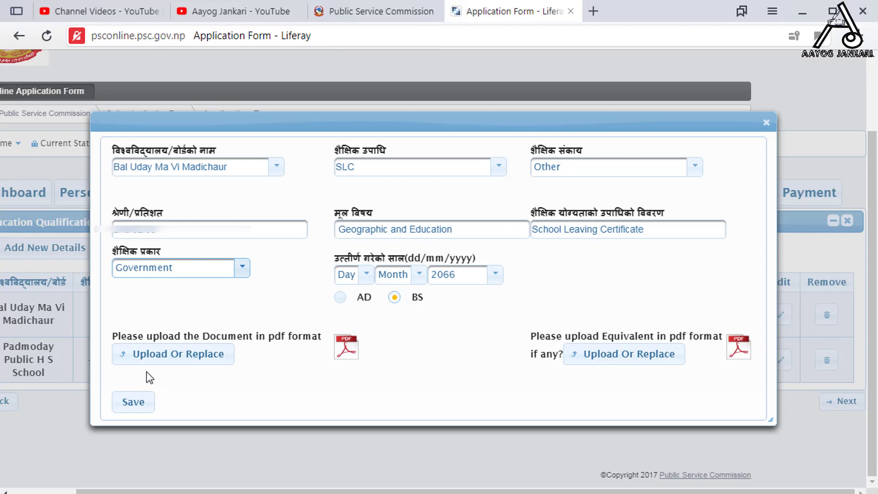
pyautogui.click(133, 402)
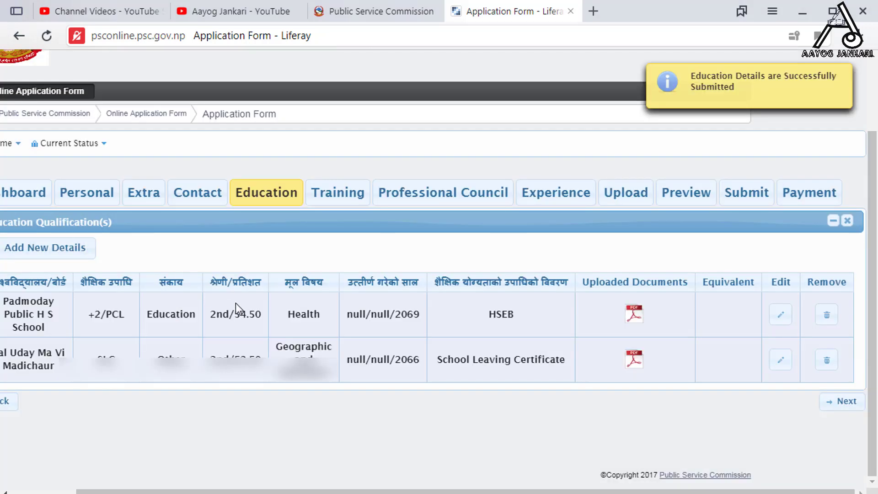
# Continue to the Training section, look over the fields of the new training details form and close it without adding a record
pyautogui.click(834, 404)
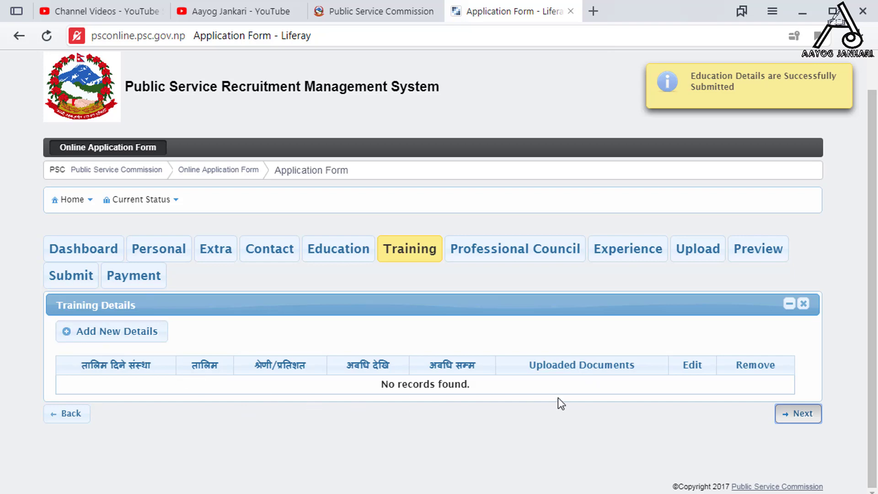
pyautogui.click(142, 326)
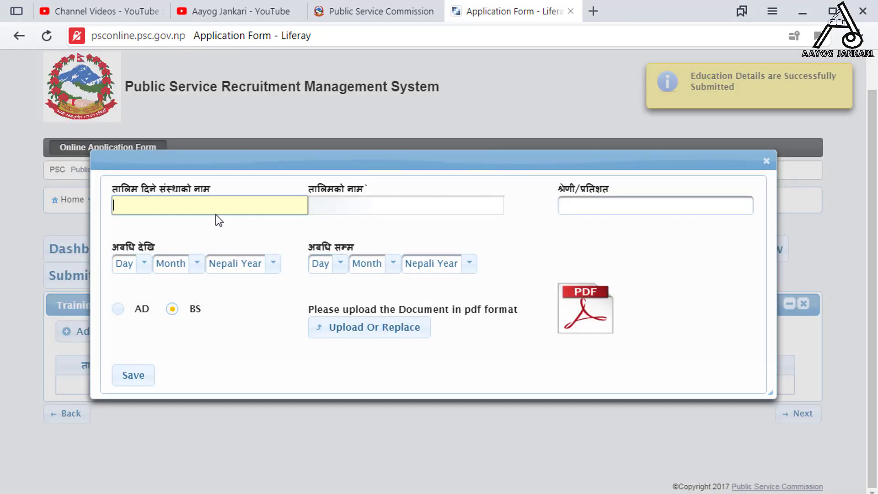
pyautogui.click(345, 207)
pyautogui.click(687, 206)
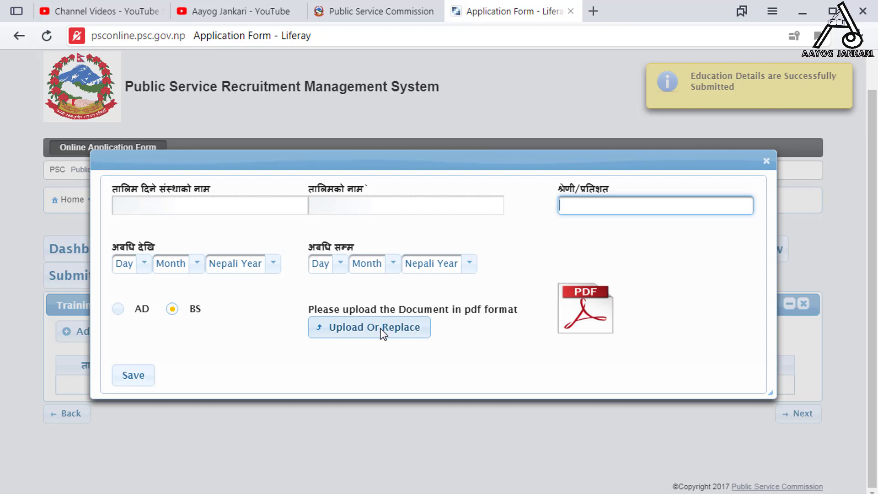
pyautogui.click(766, 161)
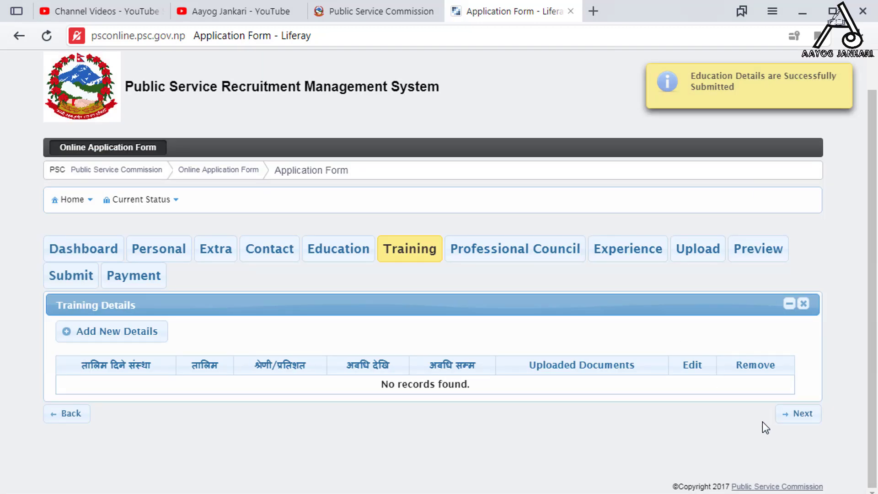
# Continue to the Professional Council section, examine the new council details form and close it without adding a record
pyautogui.click(800, 414)
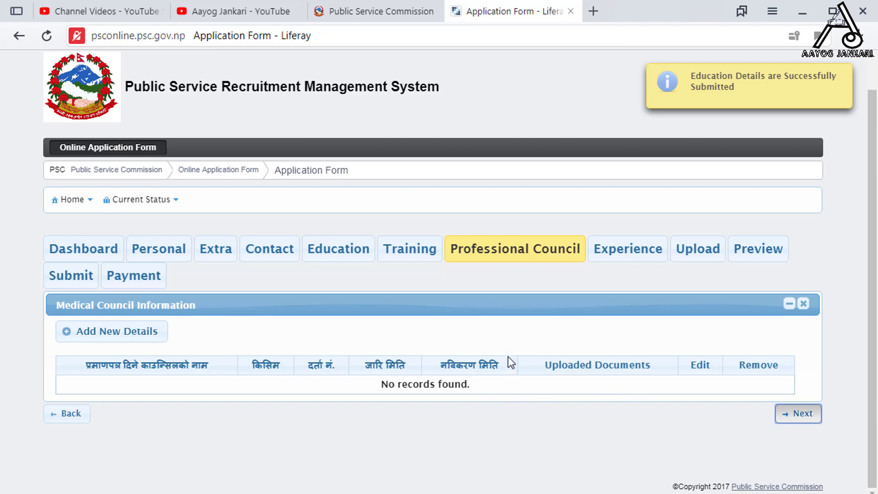
pyautogui.click(139, 336)
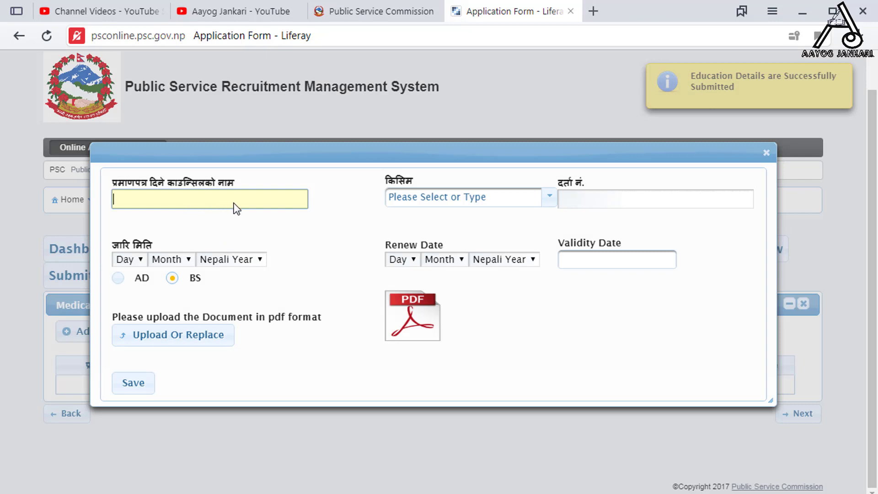
pyautogui.click(553, 198)
pyautogui.click(560, 202)
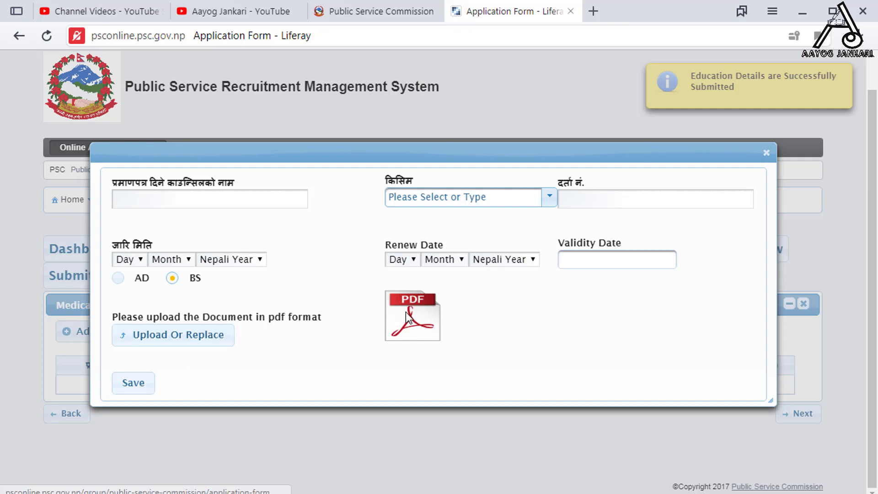
pyautogui.click(767, 152)
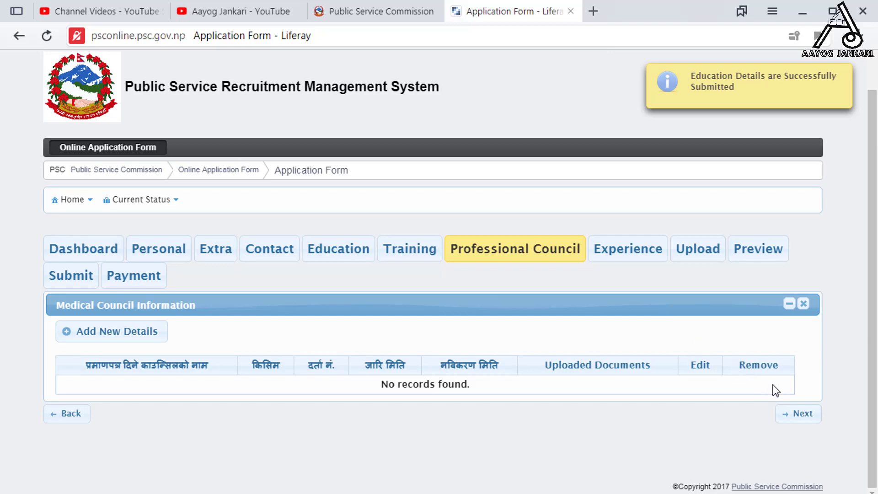
# Continue to the Experience section, read its instructions and view the new government and non-government detail forms without saving any record
pyautogui.click(804, 414)
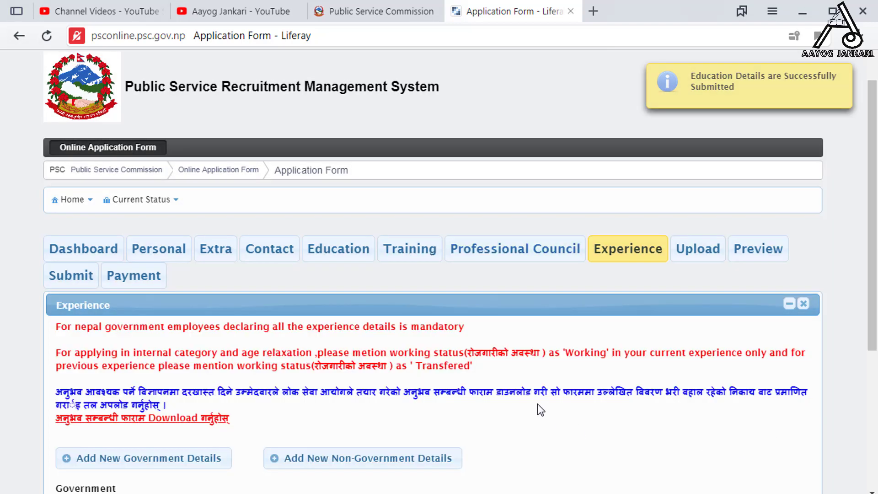
pyautogui.scroll(-3, 538, 399)
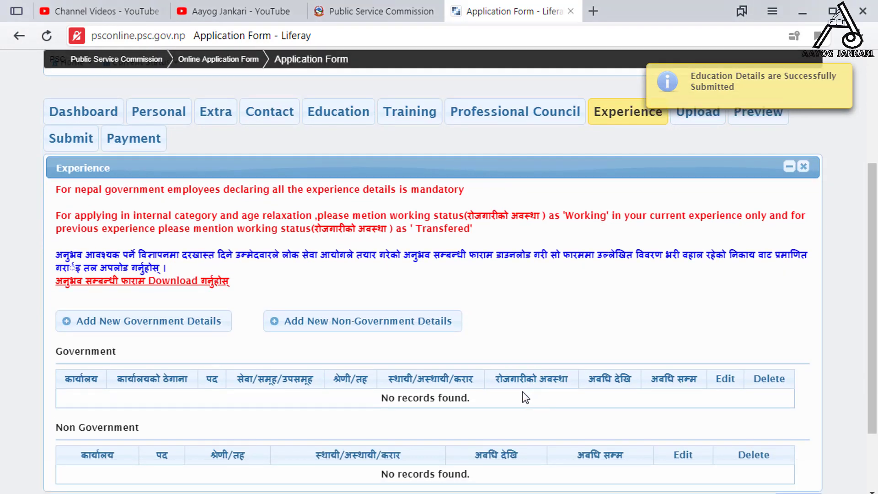
pyautogui.scroll(-2, 506, 384)
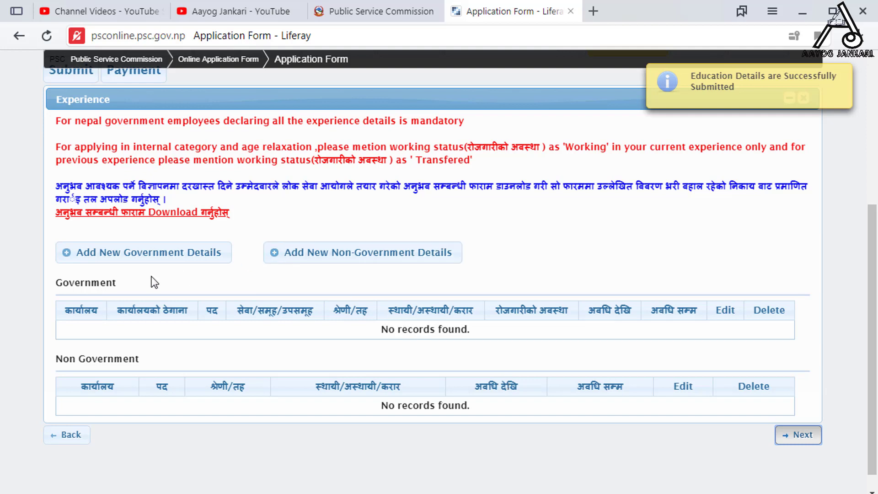
pyautogui.scroll(-1, 443, 358)
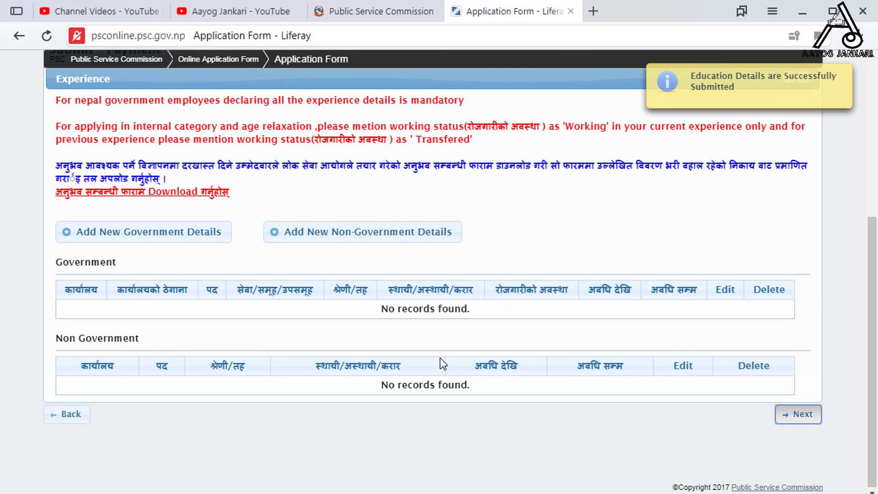
pyautogui.click(150, 233)
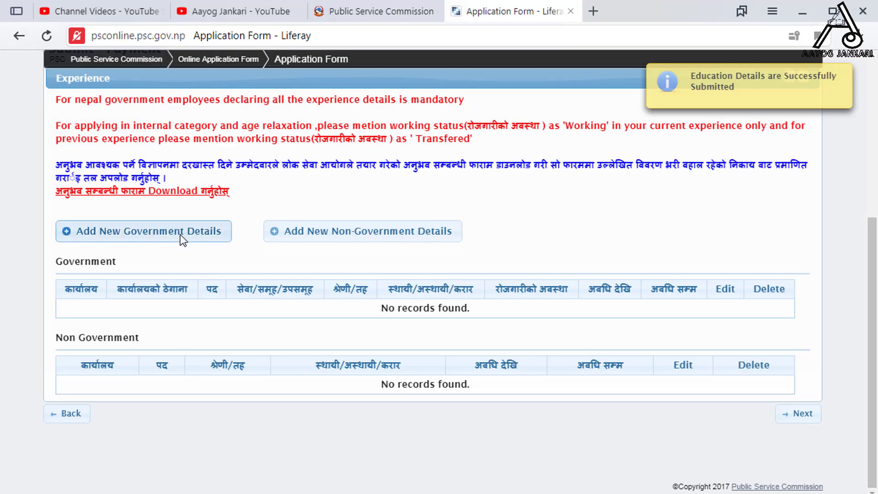
pyautogui.click(163, 239)
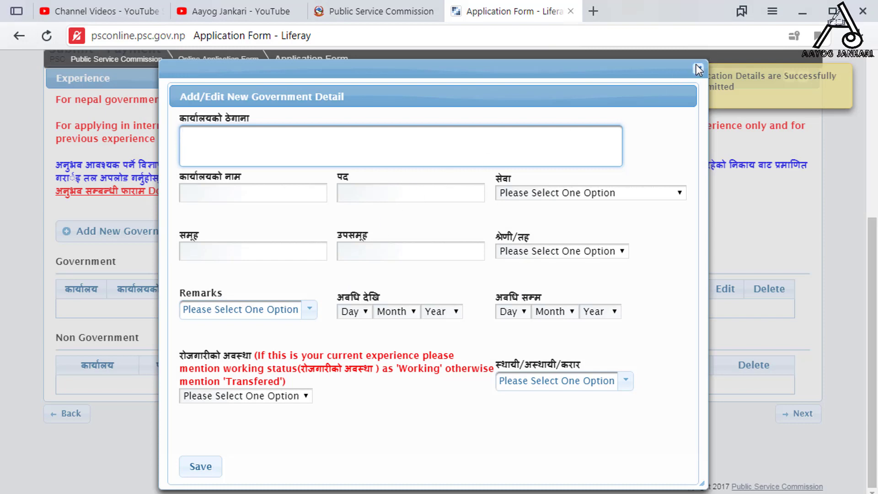
pyautogui.click(698, 69)
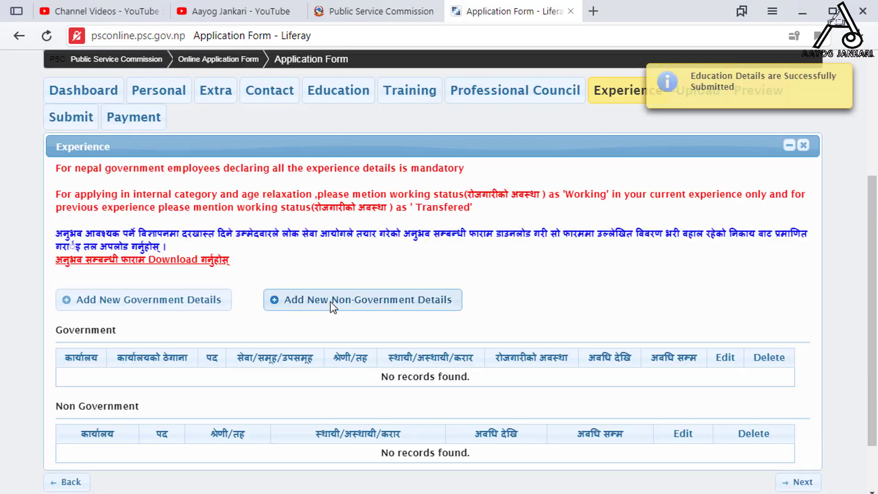
pyautogui.click(330, 301)
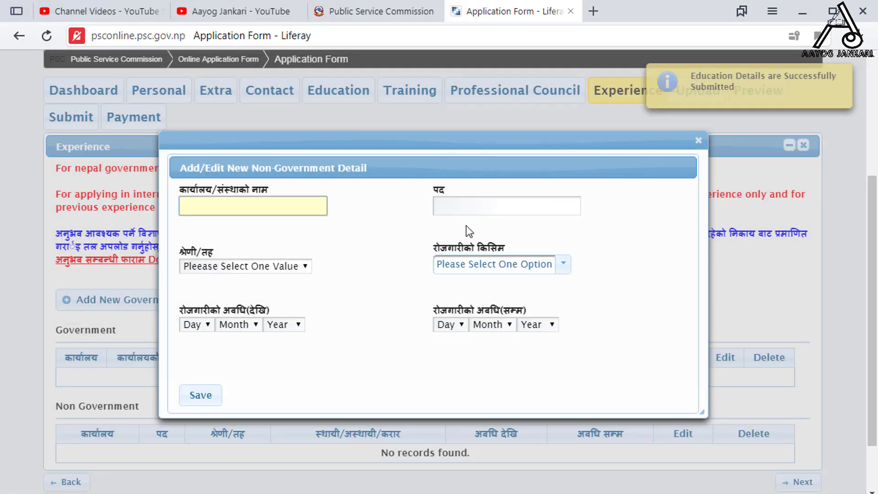
pyautogui.click(698, 140)
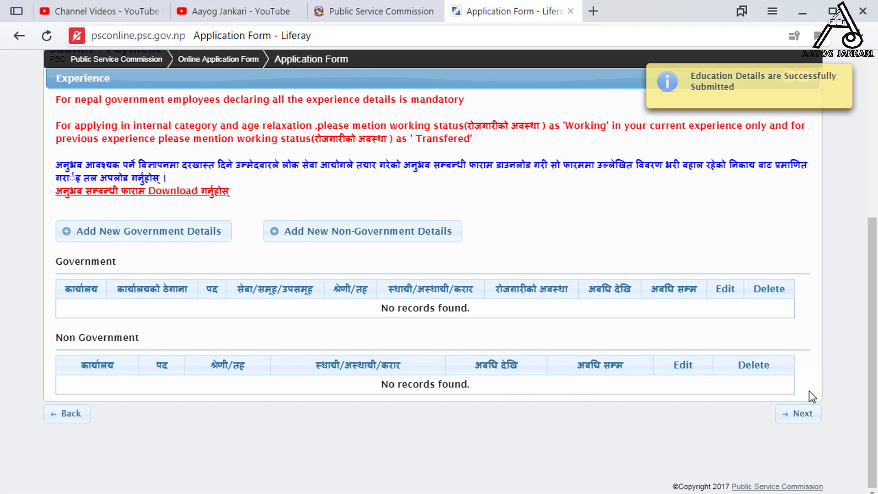
# Continue from Experience to the Upload section and review the photograph, signature and citizenship certificate requirements
pyautogui.scroll(2, 756, 429)
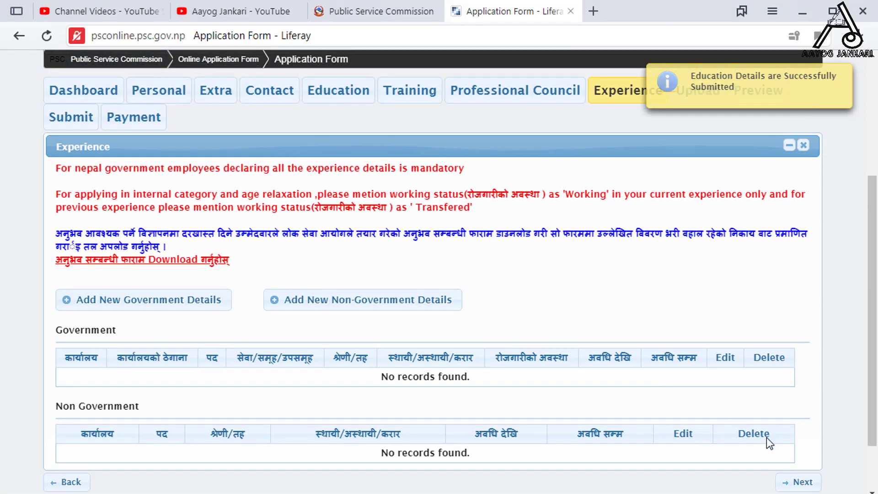
pyautogui.scroll(-2, 767, 437)
pyautogui.click(798, 415)
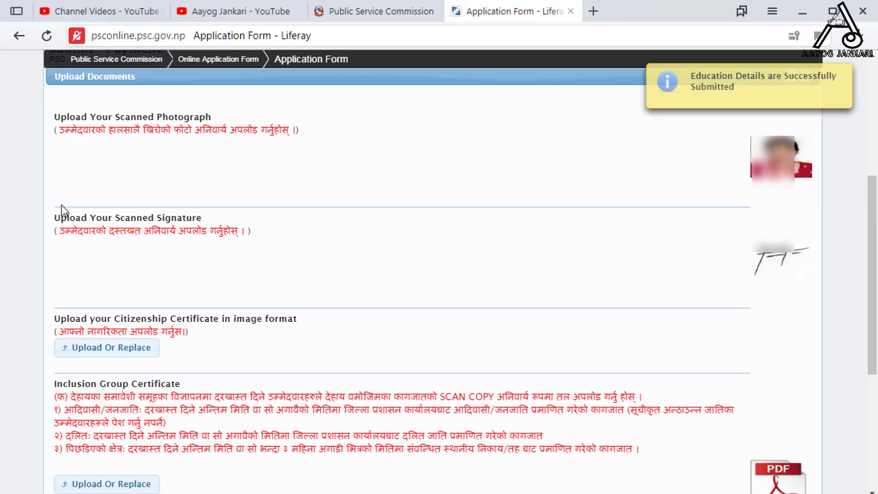
pyautogui.moveTo(54, 108)
pyautogui.mouseDown()
pyautogui.moveTo(133, 147)
pyautogui.moveTo(281, 161)
pyautogui.moveTo(322, 176)
pyautogui.mouseUp()
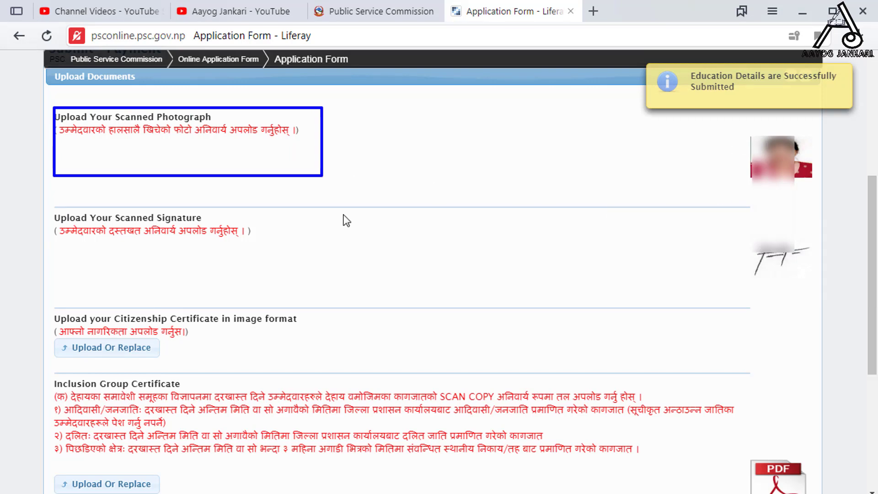
pyautogui.moveTo(47, 209)
pyautogui.mouseDown()
pyautogui.moveTo(103, 237)
pyautogui.moveTo(273, 262)
pyautogui.mouseUp()
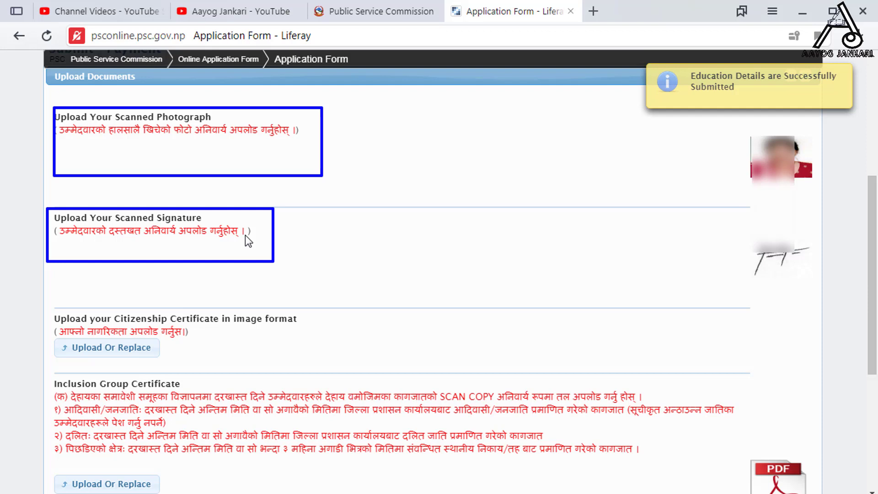
pyautogui.moveTo(46, 298)
pyautogui.mouseDown()
pyautogui.moveTo(70, 335)
pyautogui.moveTo(276, 364)
pyautogui.moveTo(315, 358)
pyautogui.moveTo(329, 375)
pyautogui.mouseUp()
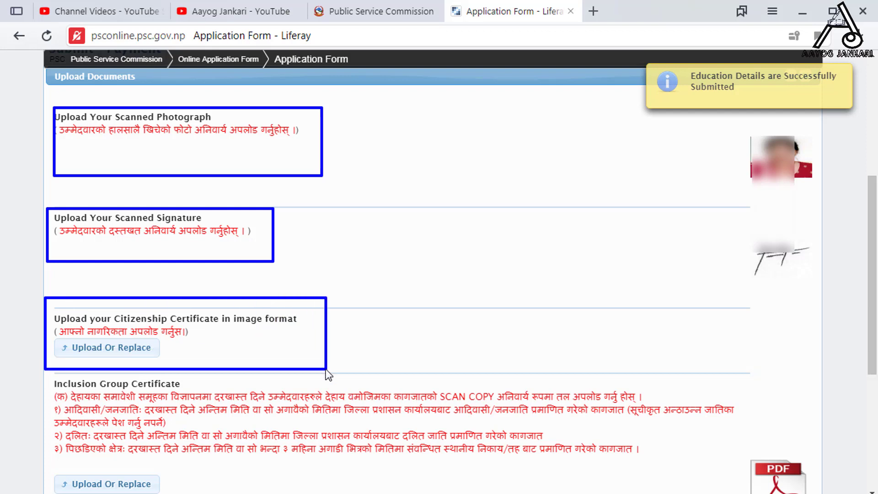
pyautogui.press('Escape')
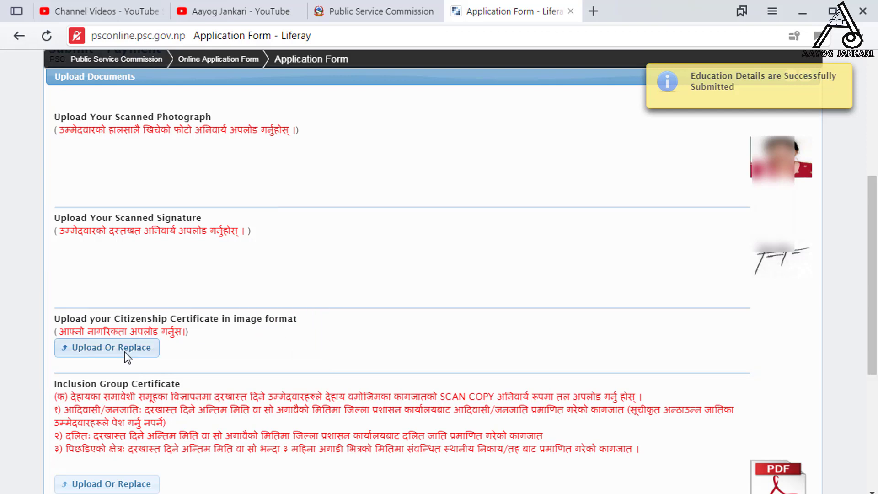
# Upload the citizenship JPEG image from the Low Size folder as the Citizenship Certificate
pyautogui.click(109, 351)
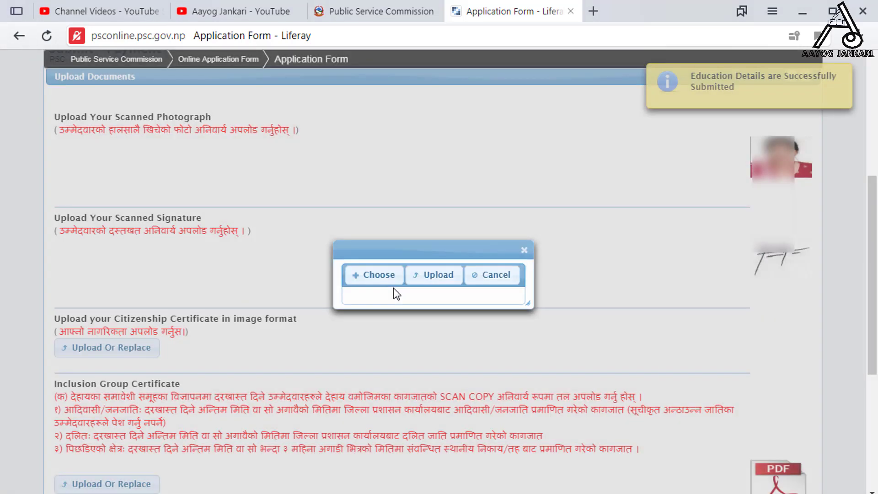
pyautogui.click(384, 282)
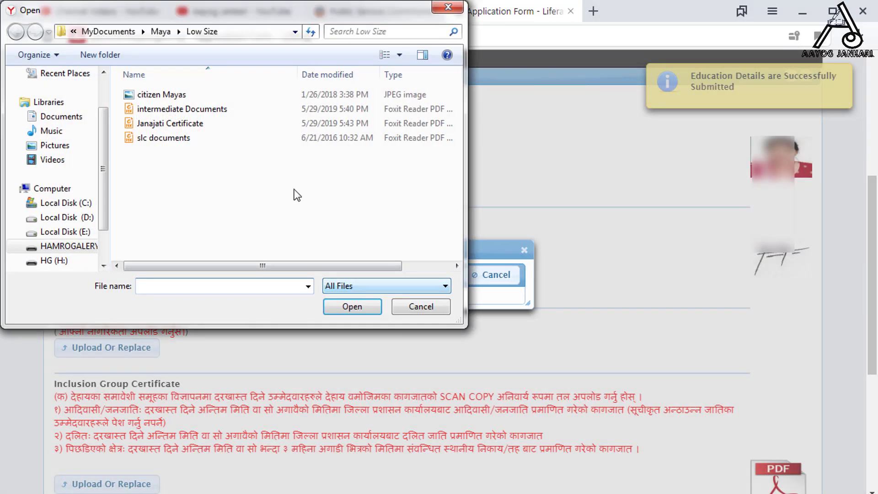
pyautogui.click(181, 109)
pyautogui.click(174, 96)
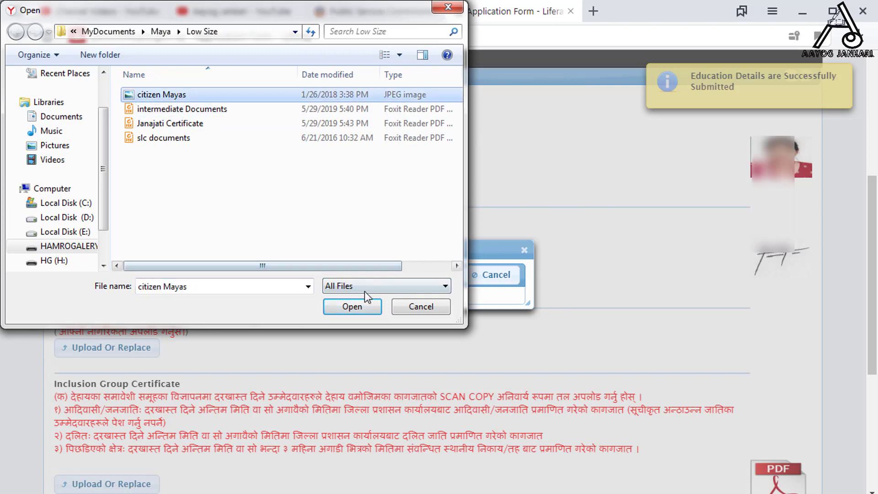
pyautogui.click(361, 307)
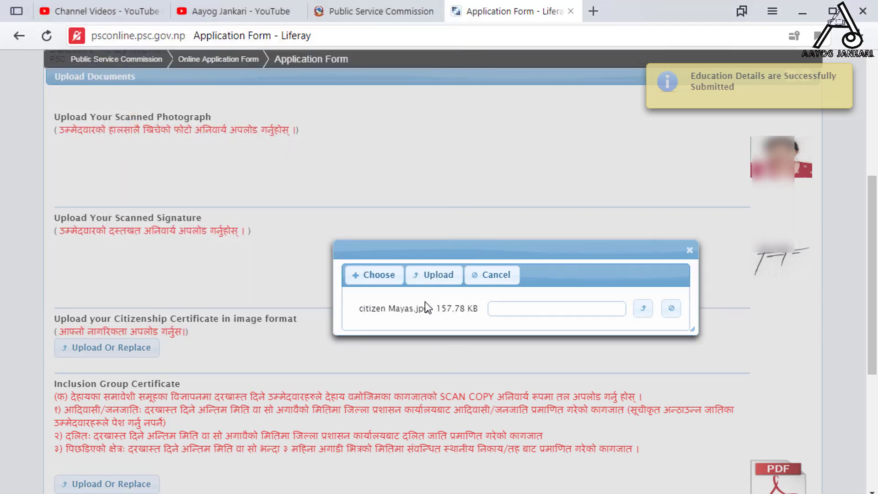
pyautogui.click(422, 275)
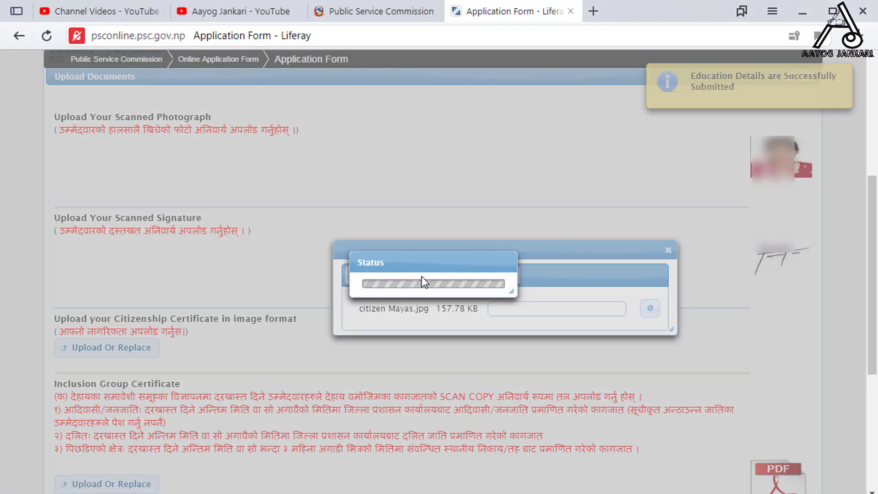
# Read the Inclusion Group Certificate instructions and upload the Janajati Certificate PDF for that item
pyautogui.scroll(-3, 587, 378)
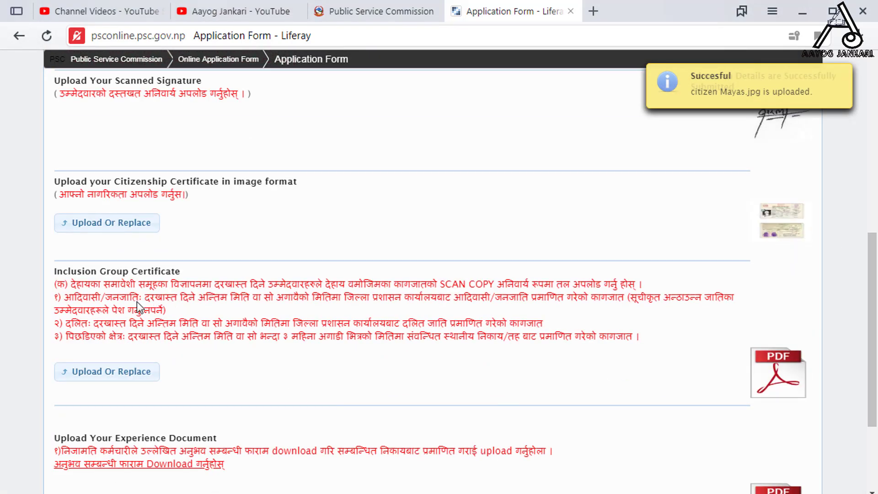
pyautogui.scroll(-1, 77, 307)
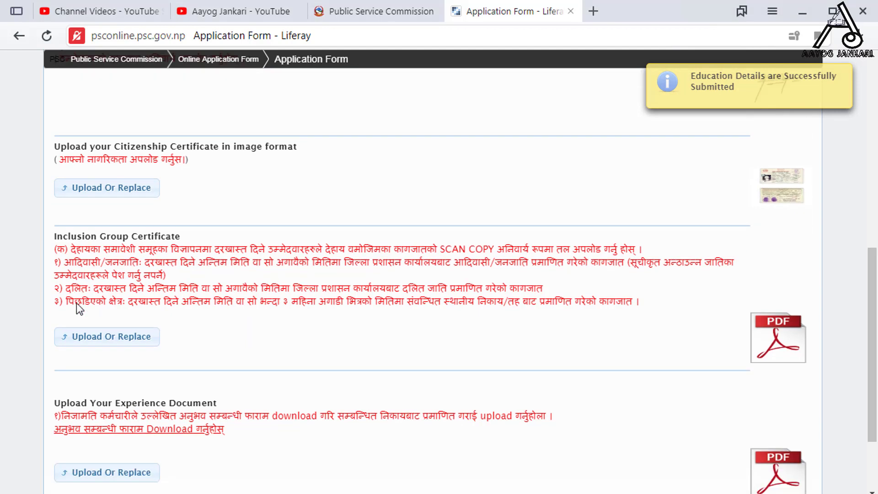
pyautogui.scroll(-1, 76, 303)
pyautogui.moveTo(39, 193)
pyautogui.mouseDown()
pyautogui.moveTo(781, 261)
pyautogui.moveTo(791, 280)
pyautogui.moveTo(770, 280)
pyautogui.mouseUp()
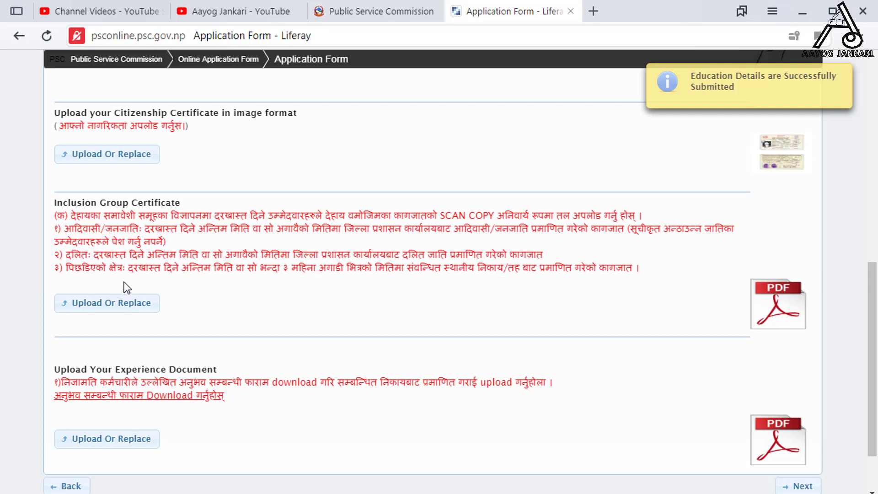
pyautogui.click(109, 307)
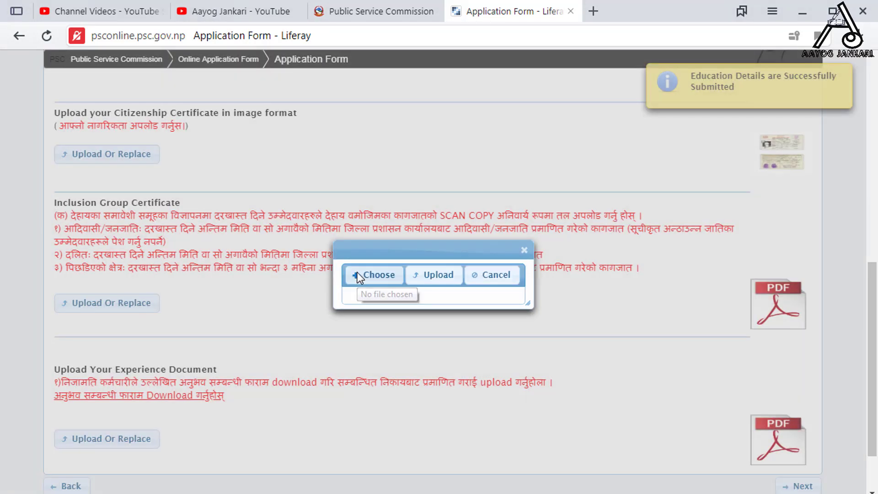
pyautogui.click(357, 272)
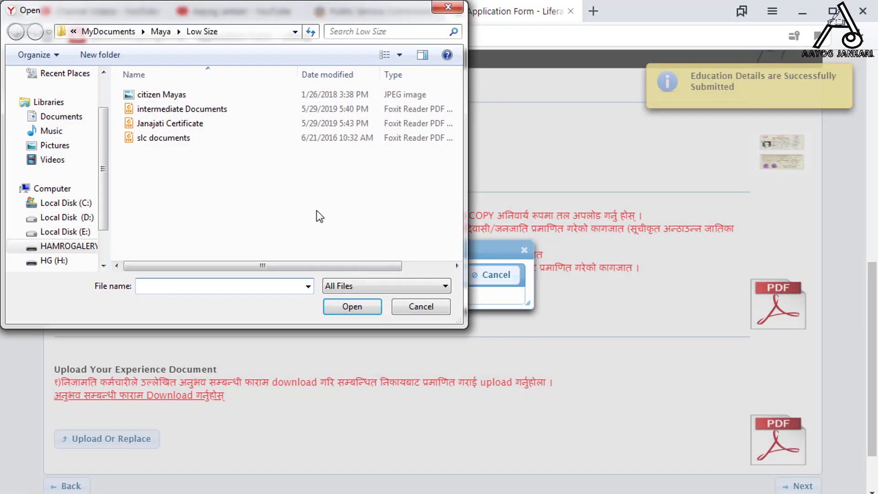
pyautogui.click(201, 124)
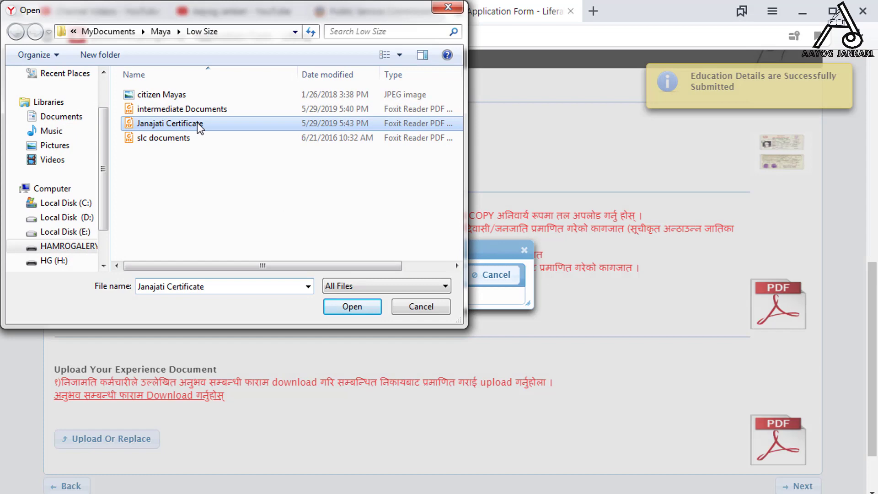
pyautogui.click(349, 308)
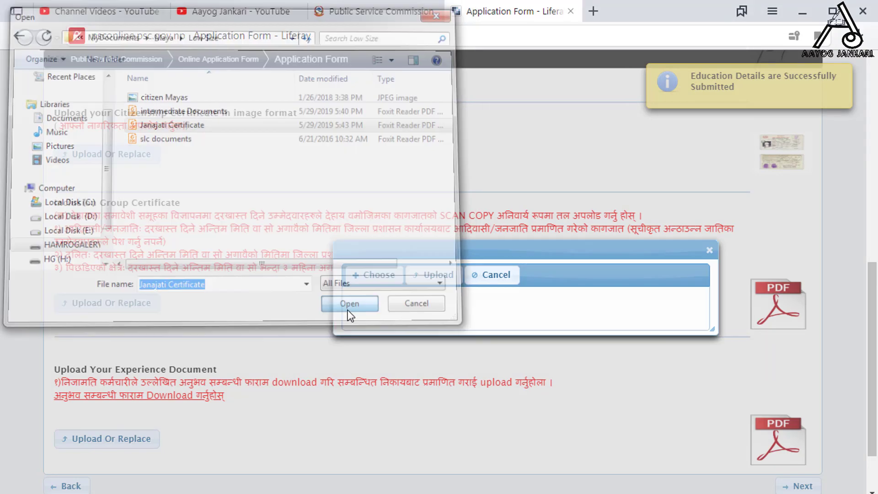
pyautogui.click(438, 276)
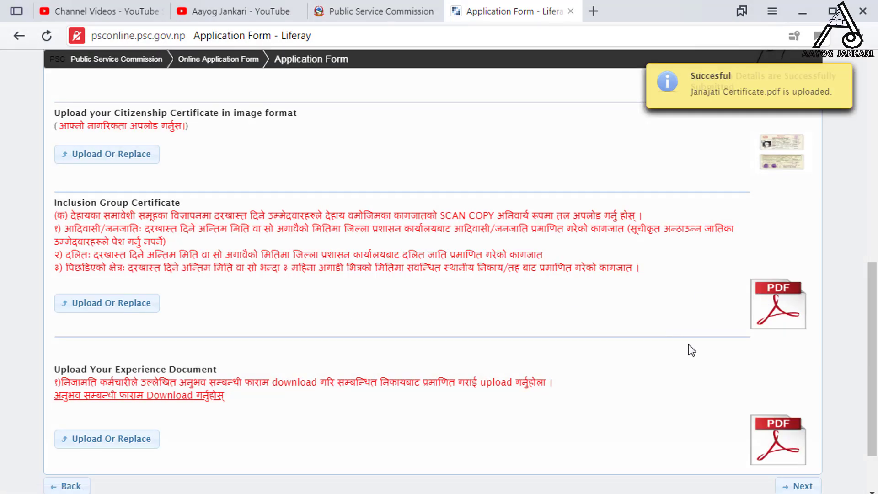
# Check the experience document instructions, continue to the Preview section and look through the application summary to its end
pyautogui.scroll(-2, 255, 393)
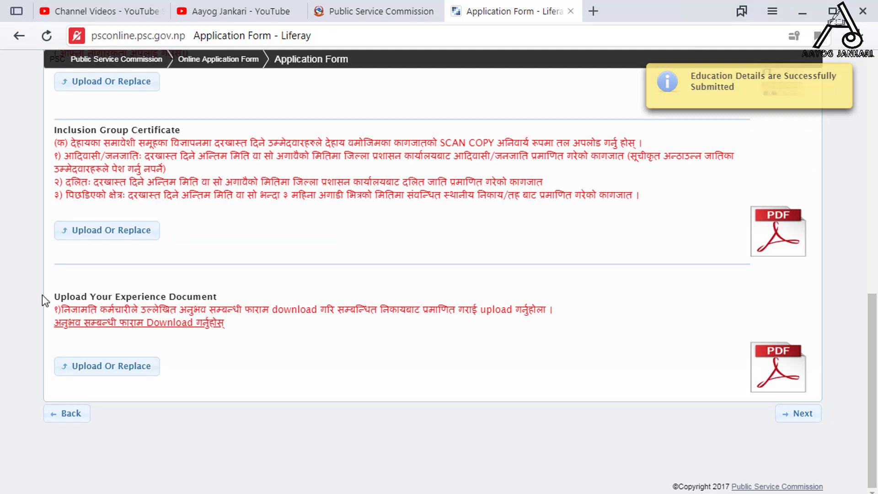
pyautogui.moveTo(44, 288); pyautogui.dragTo(566, 333)
pyautogui.click(798, 415)
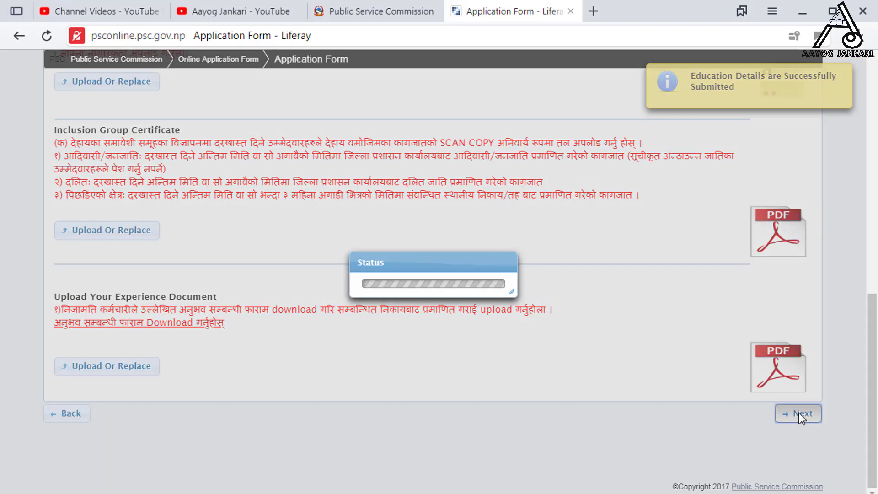
pyautogui.scroll(-6, 660, 352)
pyautogui.scroll(-7, 660, 353)
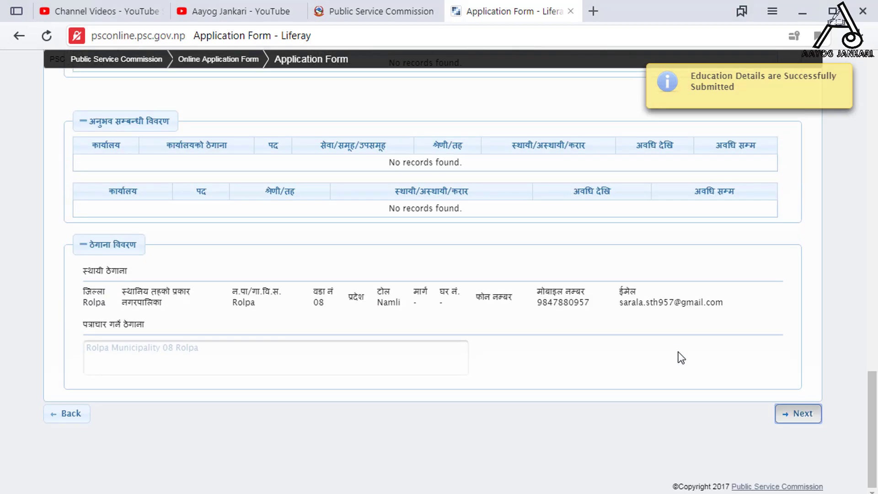
# Continue to the Submit section and look over the Apply For Post form and its advertisement tables
pyautogui.click(798, 414)
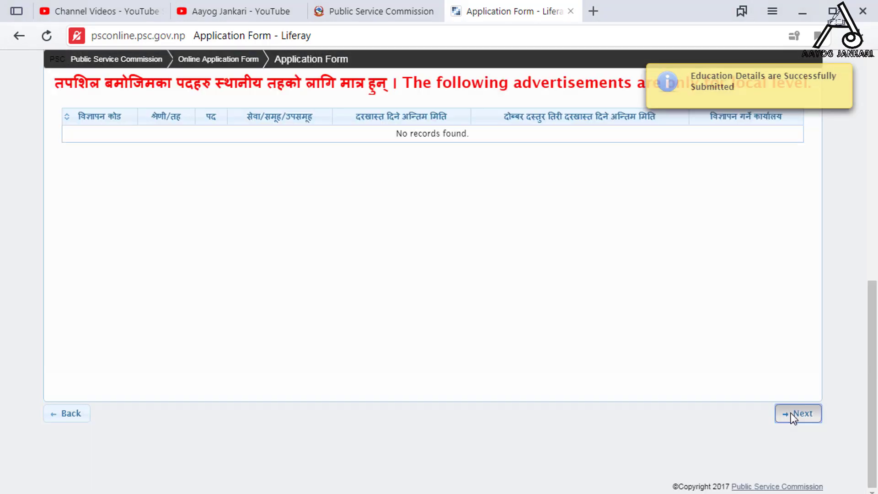
pyautogui.scroll(-6, 368, 282)
pyautogui.scroll(10, 367, 282)
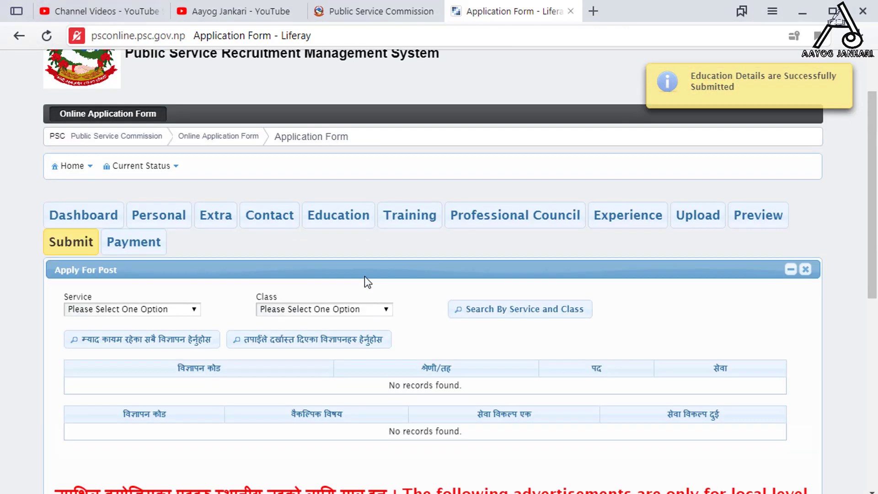
pyautogui.scroll(-3, 261, 316)
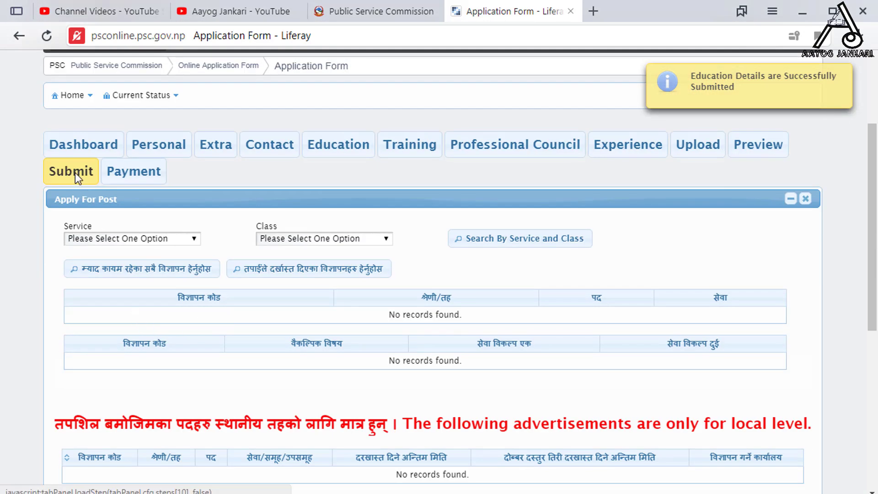
# Look through the available services and set Service to नेपाल विविध सेवा
pyautogui.click(194, 239)
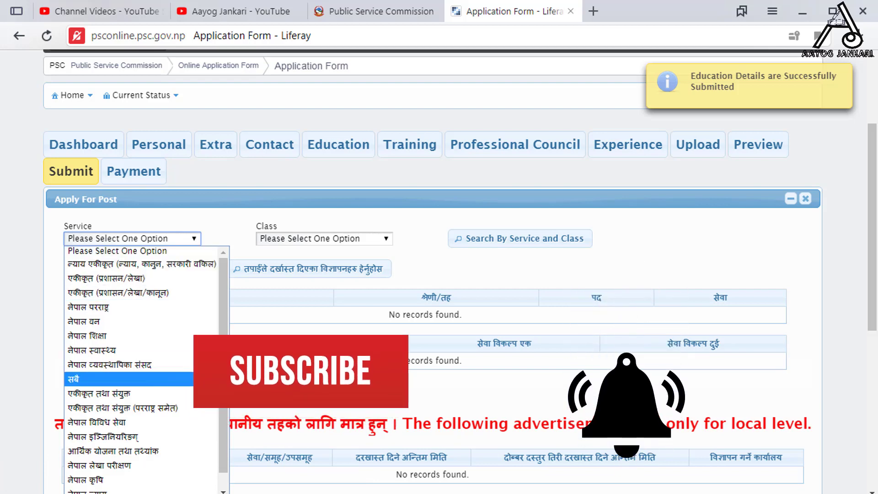
pyautogui.scroll(-1, 187, 396)
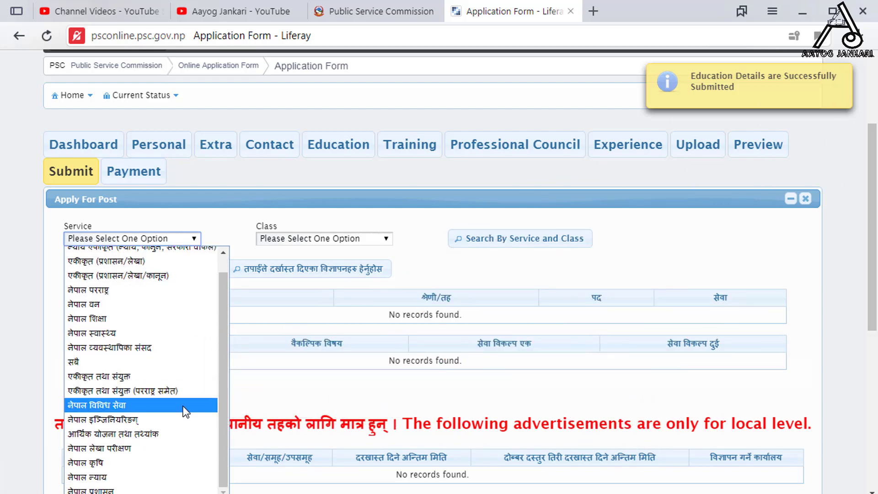
pyautogui.scroll(-1, 240, 405)
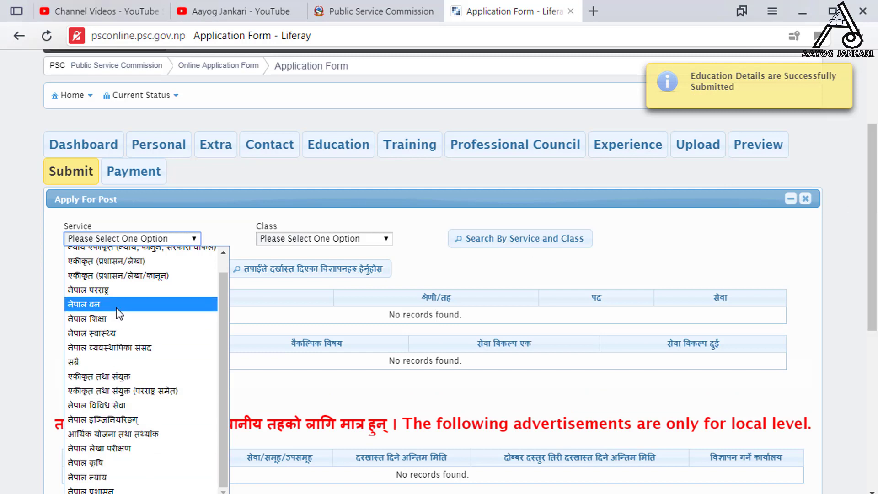
pyautogui.scroll(1, 127, 320)
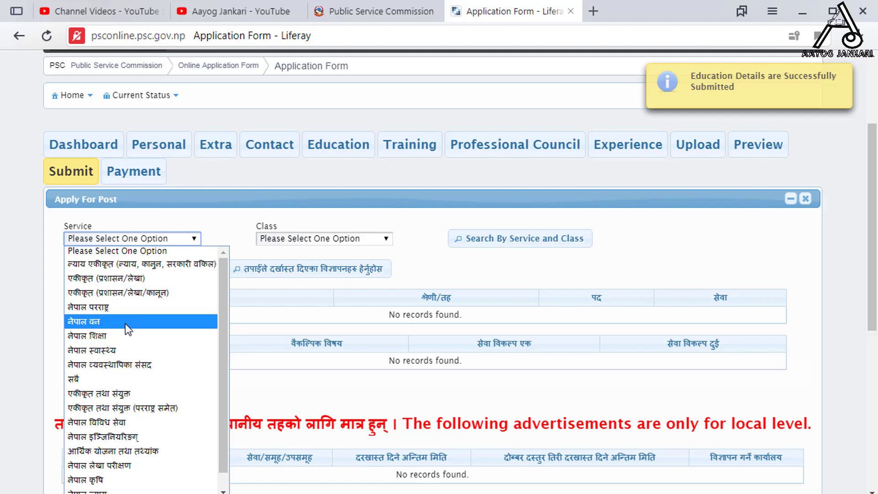
pyautogui.scroll(-1, 153, 435)
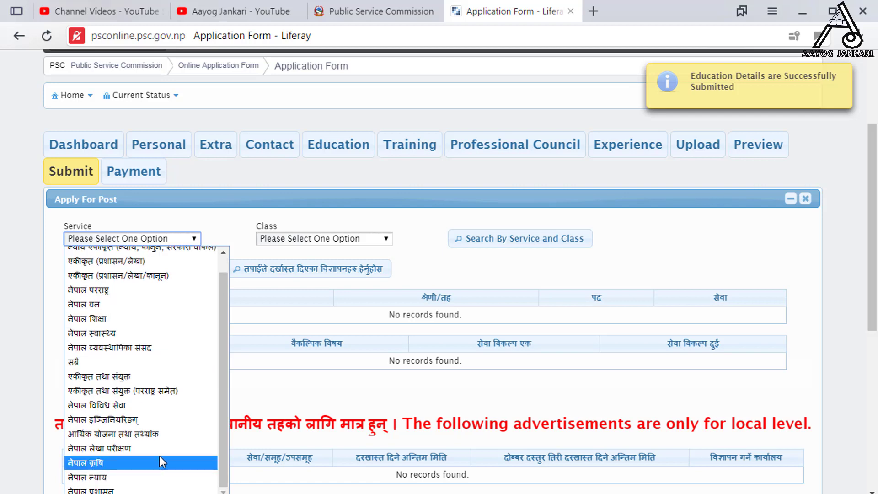
pyautogui.click(150, 406)
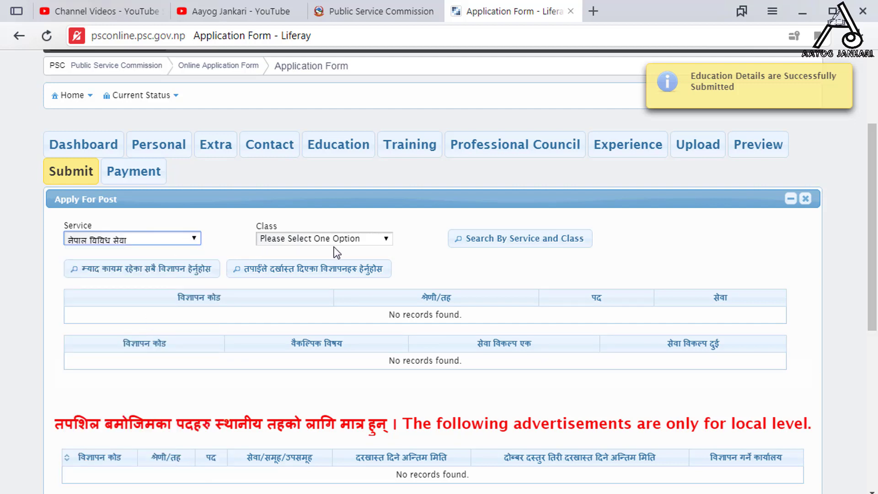
# Set Class to सहायक पाँचौं तह and search the advertisements by service and class
pyautogui.click(366, 246)
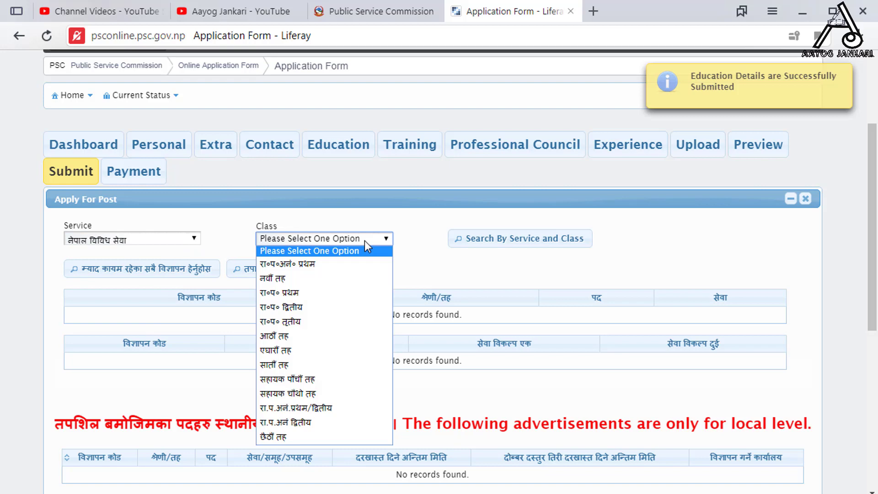
pyautogui.scroll(-2, 365, 240)
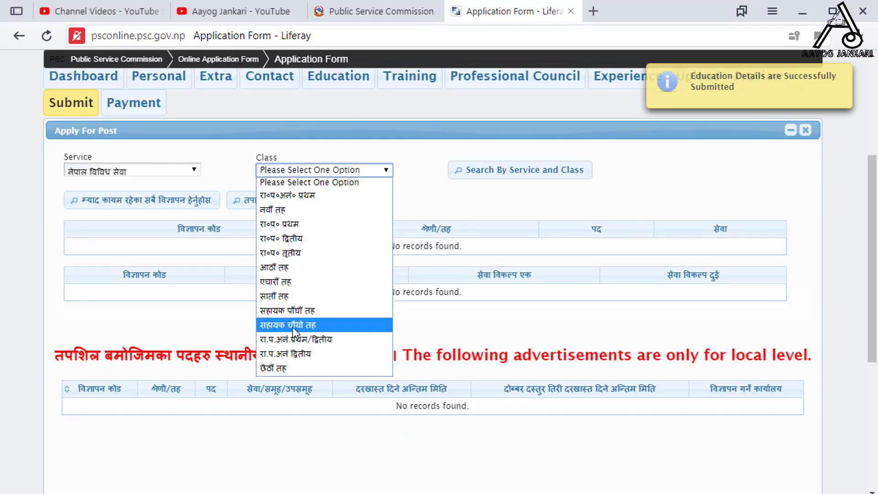
pyautogui.click(317, 311)
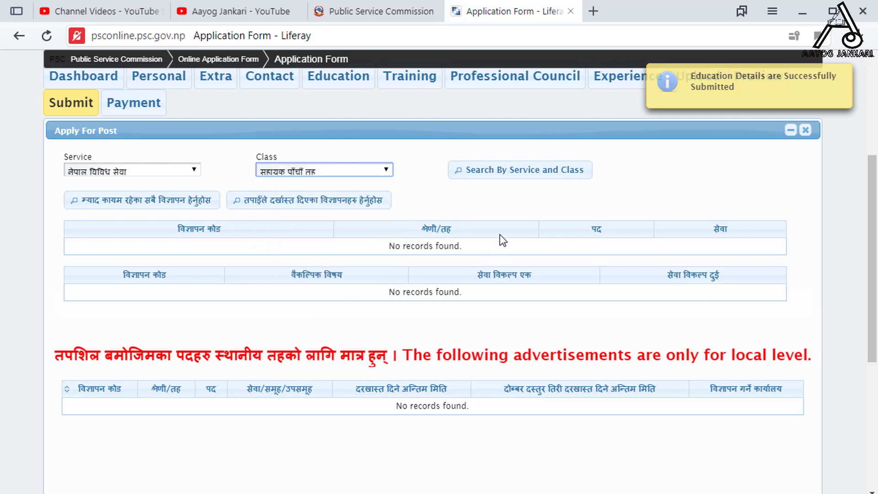
pyautogui.click(512, 170)
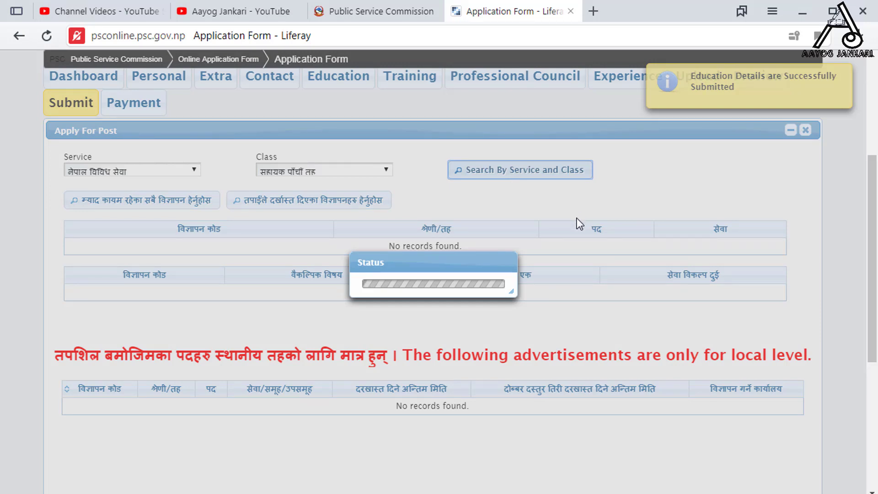
pyautogui.scroll(-3, 538, 316)
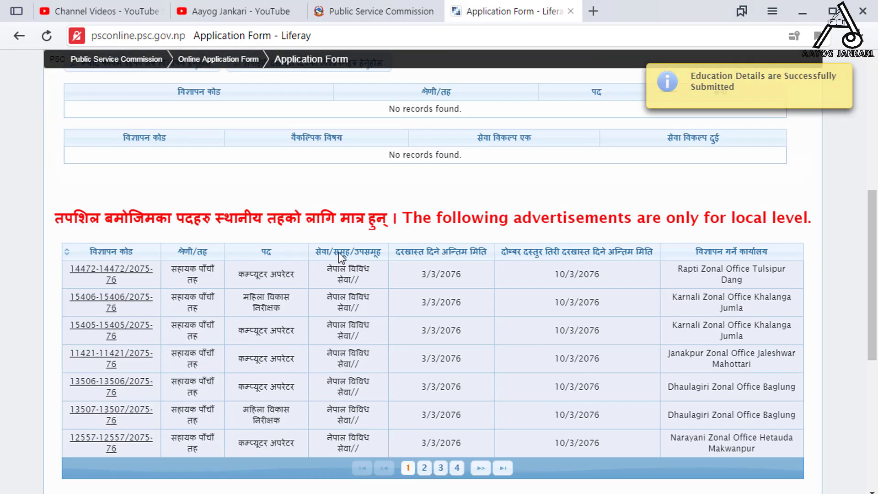
pyautogui.scroll(3, 339, 251)
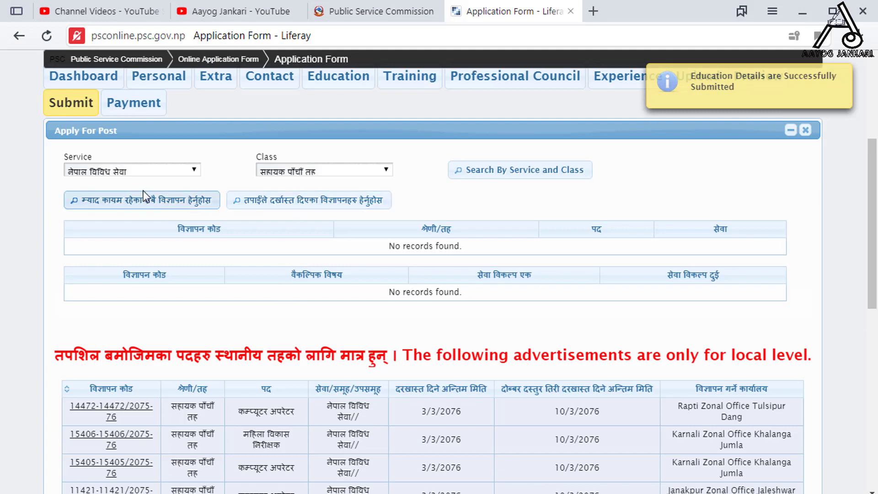
pyautogui.scroll(-3, 300, 304)
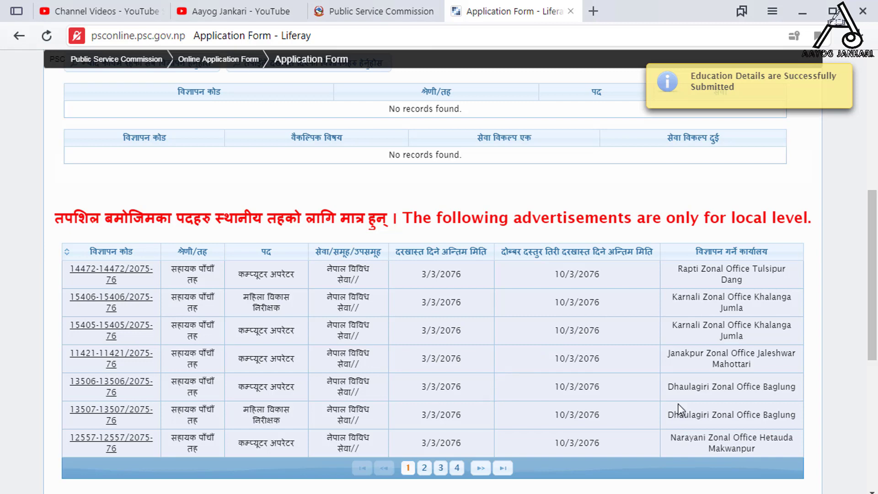
pyautogui.click(425, 468)
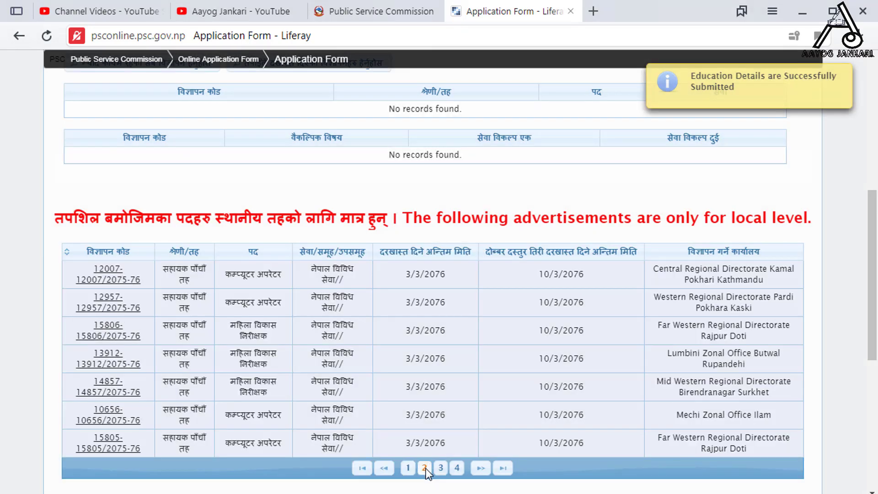
pyautogui.click(457, 467)
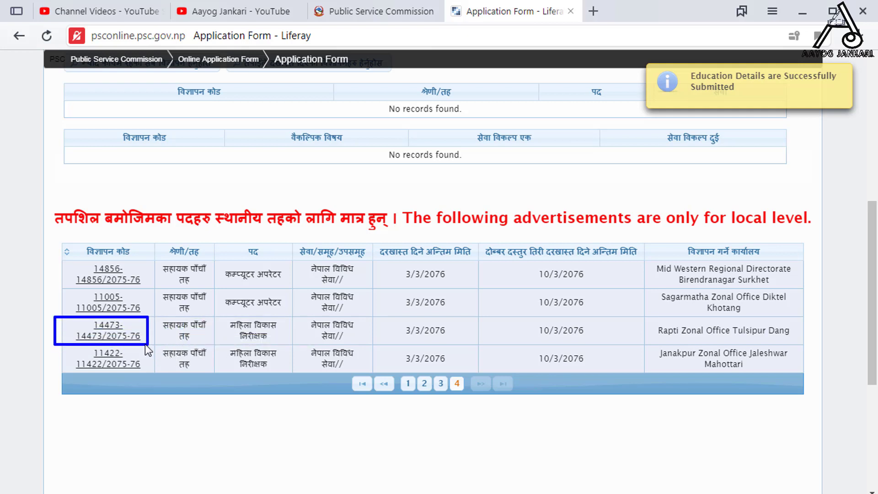
pyautogui.click(110, 341)
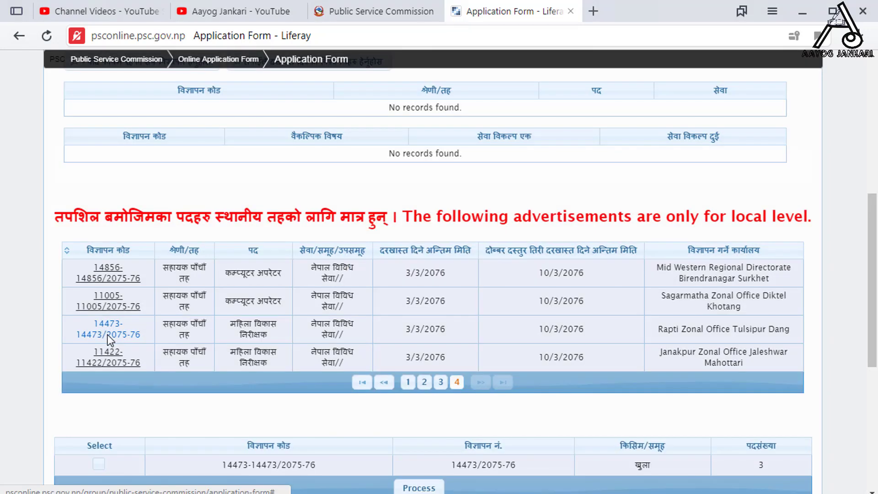
# Select the खुला entry of the opened advertisement, process it and check the row with its fee
pyautogui.scroll(-3, 339, 399)
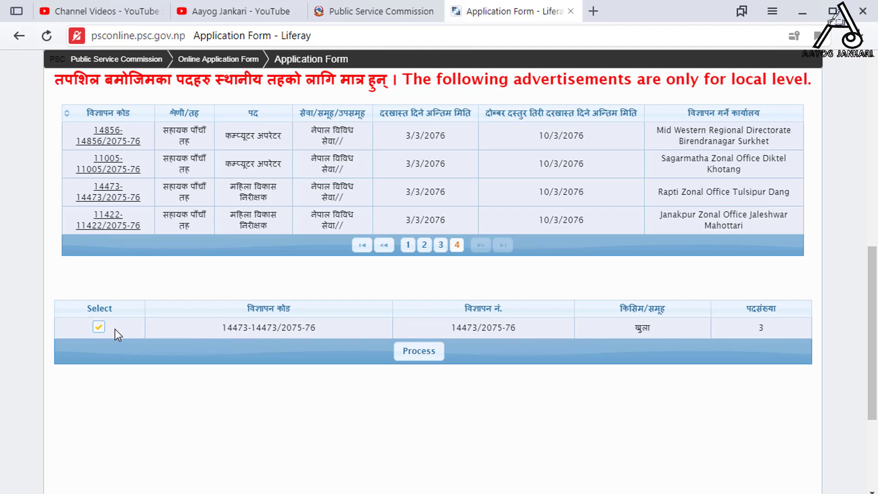
pyautogui.click(430, 349)
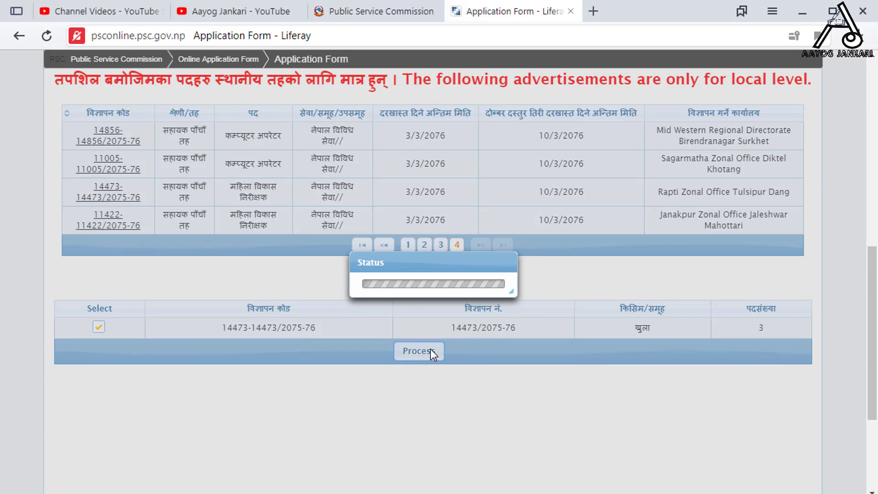
pyautogui.scroll(-3, 430, 349)
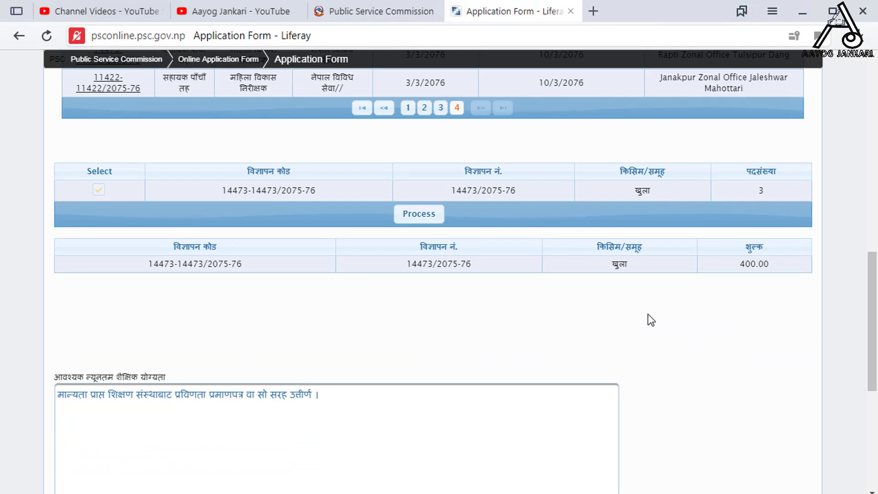
pyautogui.moveTo(85, 229)
pyautogui.mouseDown()
pyautogui.moveTo(323, 279)
pyautogui.moveTo(796, 289)
pyautogui.mouseUp()
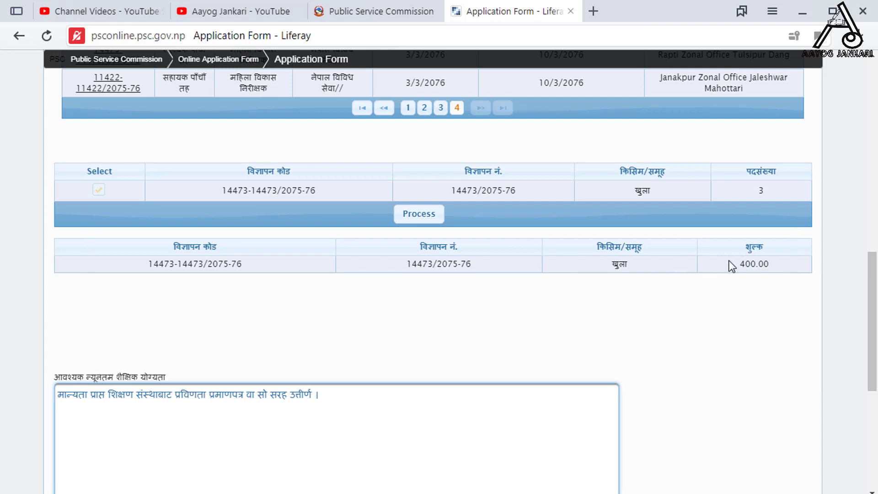
# Answer the minimum qualification question with "Yes i have minimum qualification"
pyautogui.scroll(-6, 266, 306)
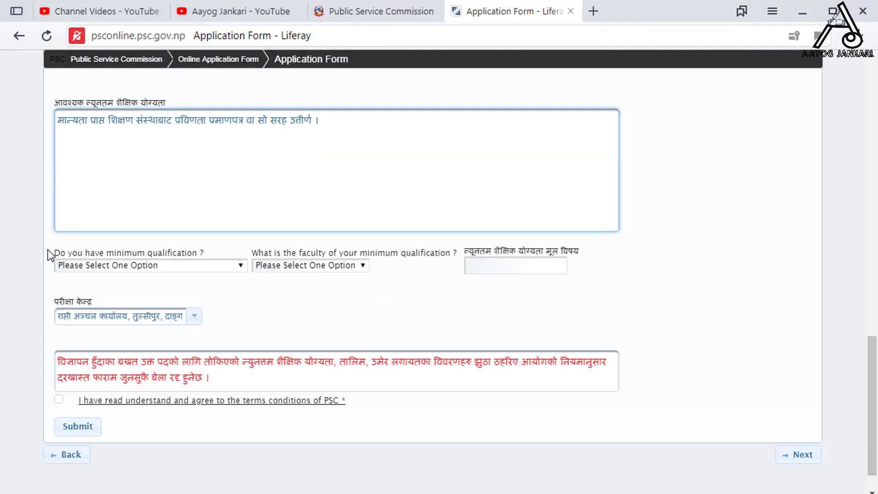
pyautogui.moveTo(34, 241)
pyautogui.mouseDown()
pyautogui.moveTo(69, 269)
pyautogui.moveTo(250, 284)
pyautogui.mouseUp()
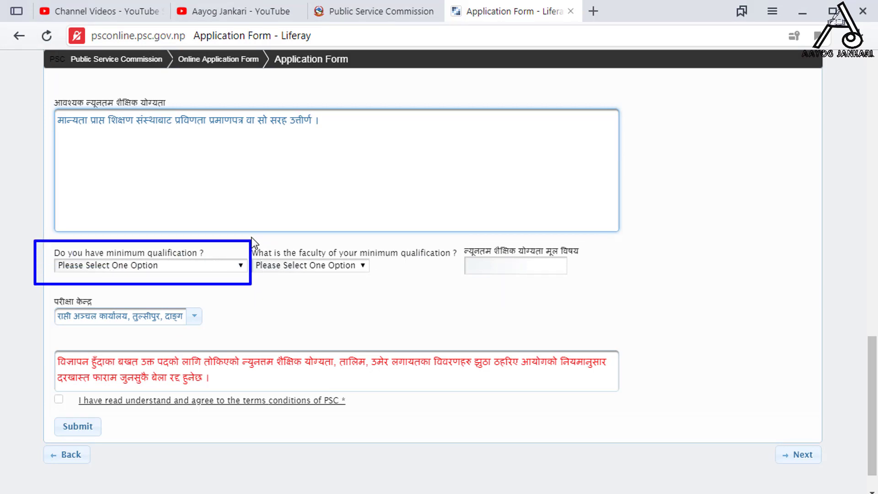
pyautogui.moveTo(251, 235)
pyautogui.mouseDown()
pyautogui.moveTo(261, 281)
pyautogui.moveTo(465, 287)
pyautogui.mouseUp()
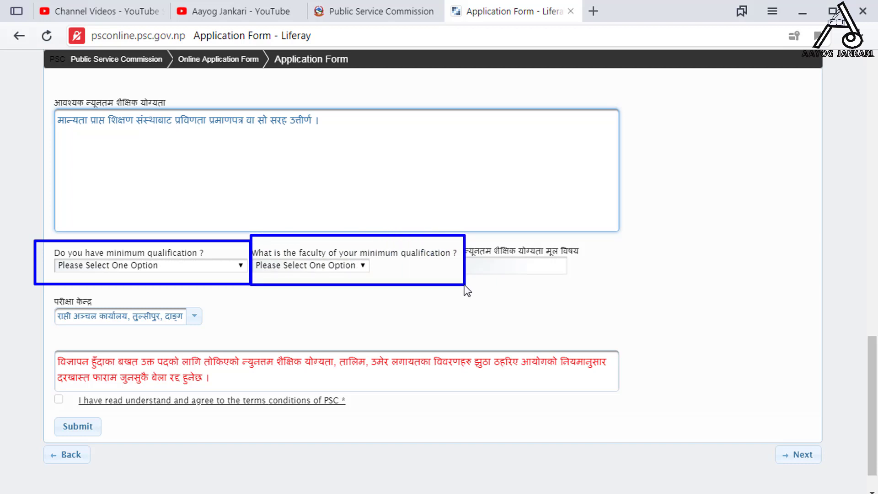
pyautogui.press('Escape')
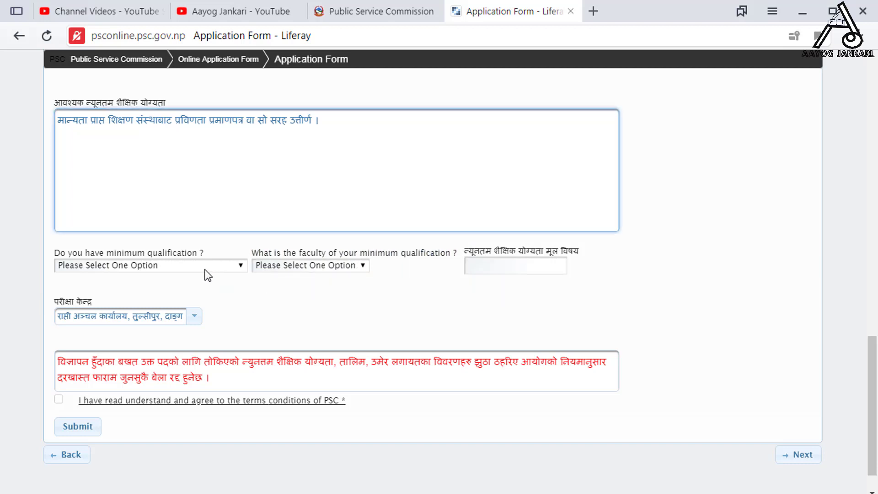
pyautogui.click(238, 268)
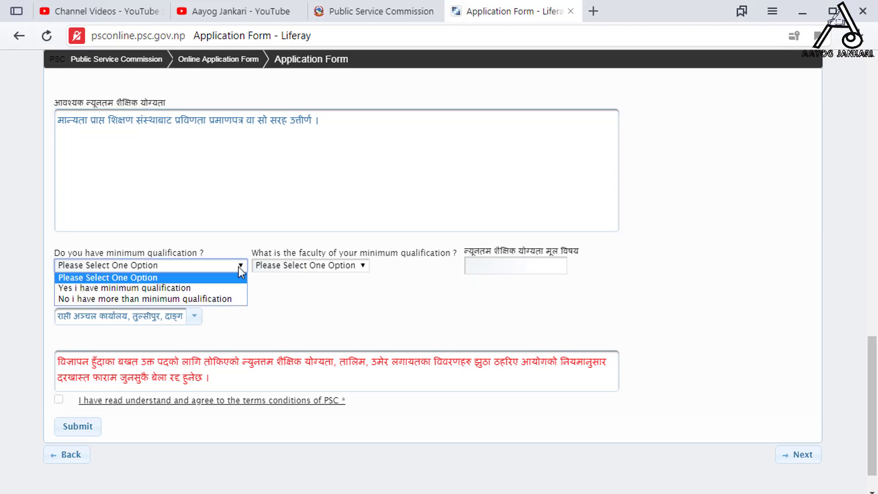
pyautogui.click(191, 288)
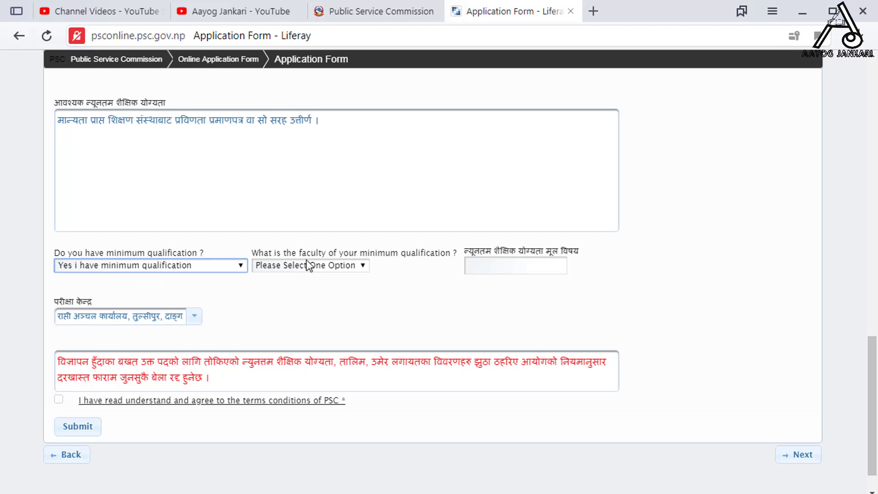
# Set the faculty of the minimum qualification to Education and its main subject to Health
pyautogui.click(355, 266)
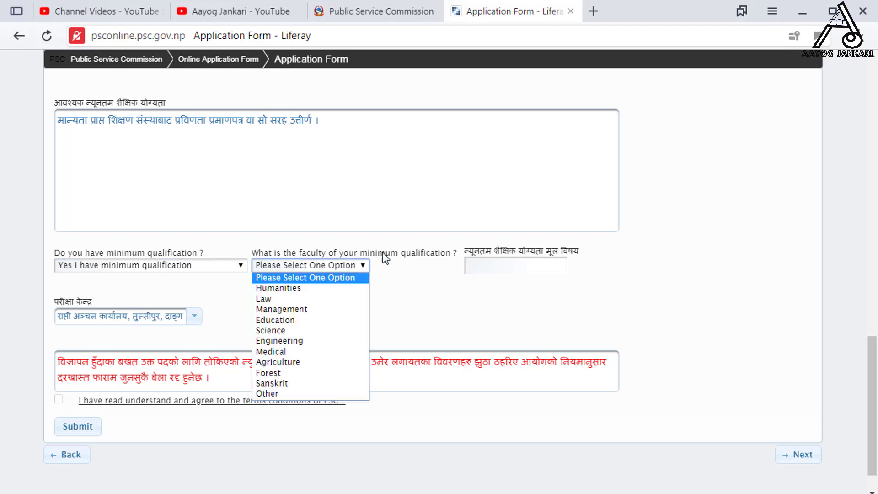
pyautogui.click(408, 276)
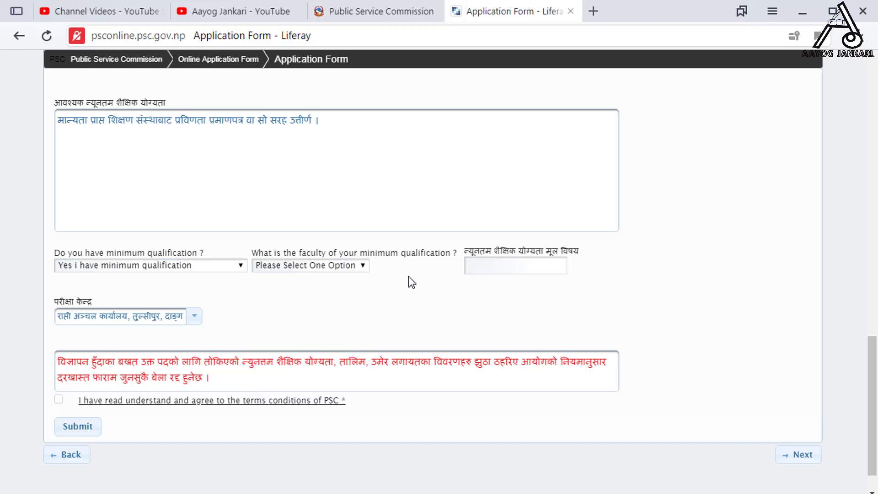
pyautogui.click(345, 266)
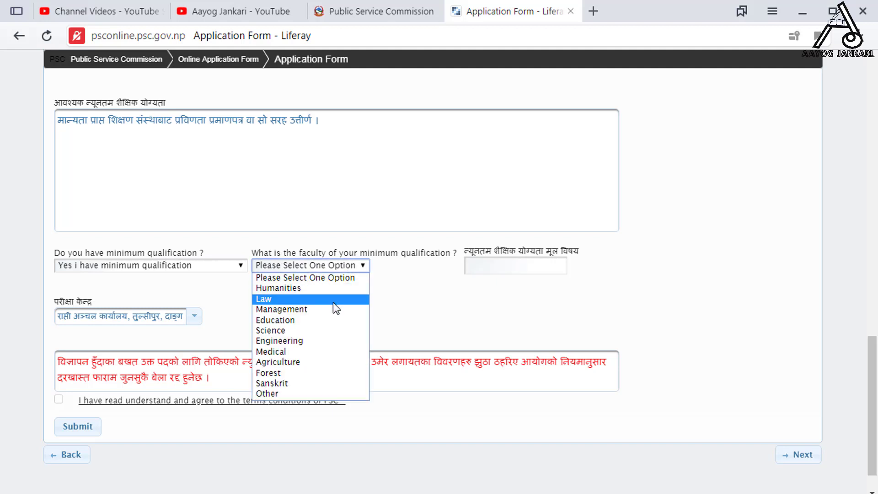
pyautogui.click(298, 321)
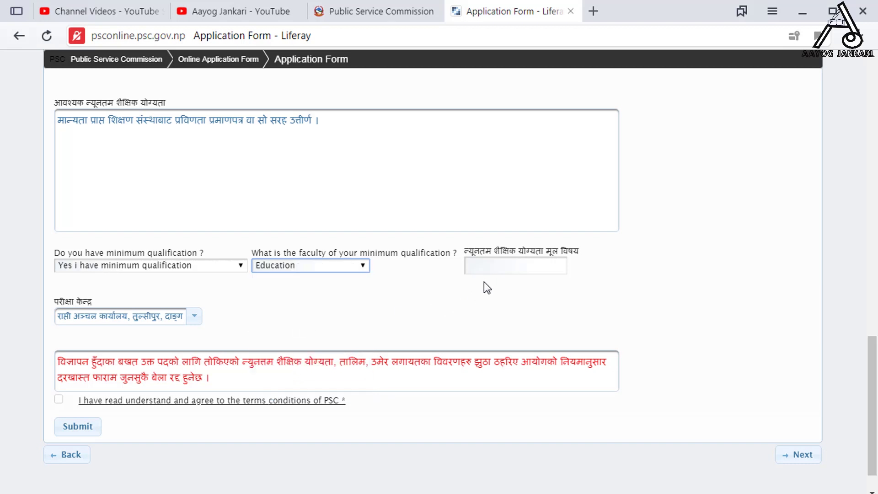
pyautogui.click(511, 268)
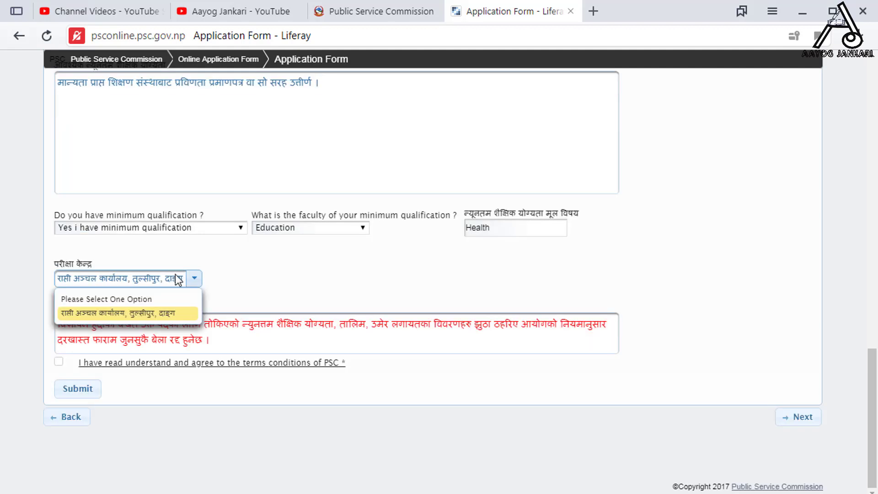
# Check the advertisement's office and choose राप्ती अञ्चल कार्यालय, तुल्सीपुर, दाङ्ग as the examination centre
pyautogui.click(177, 280)
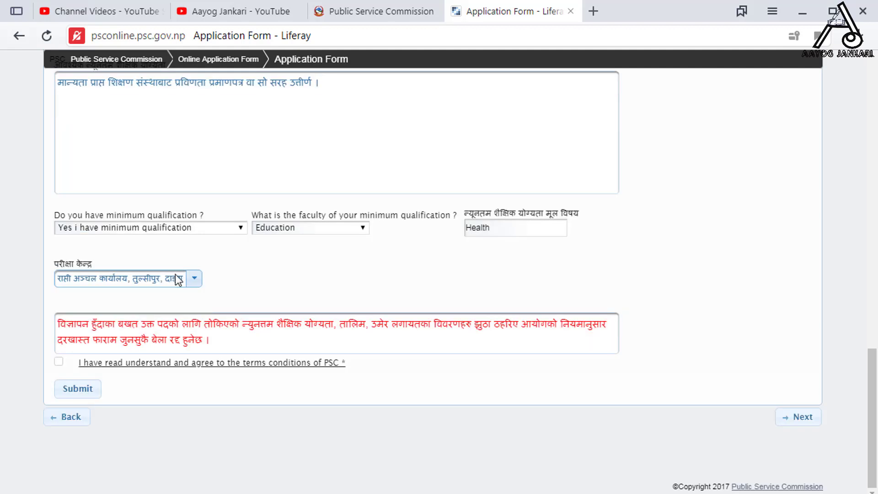
pyautogui.click(193, 281)
pyautogui.scroll(15, 229, 259)
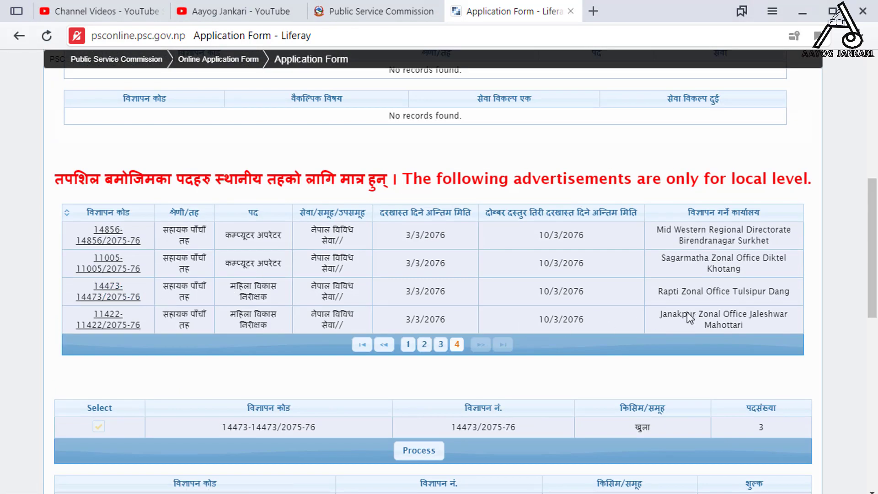
pyautogui.scroll(-6, 393, 273)
pyautogui.scroll(-5, 392, 273)
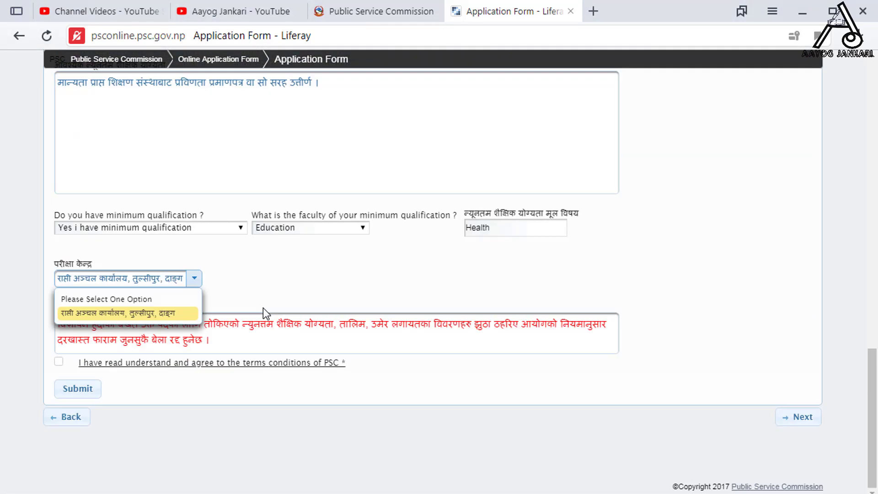
pyautogui.click(131, 309)
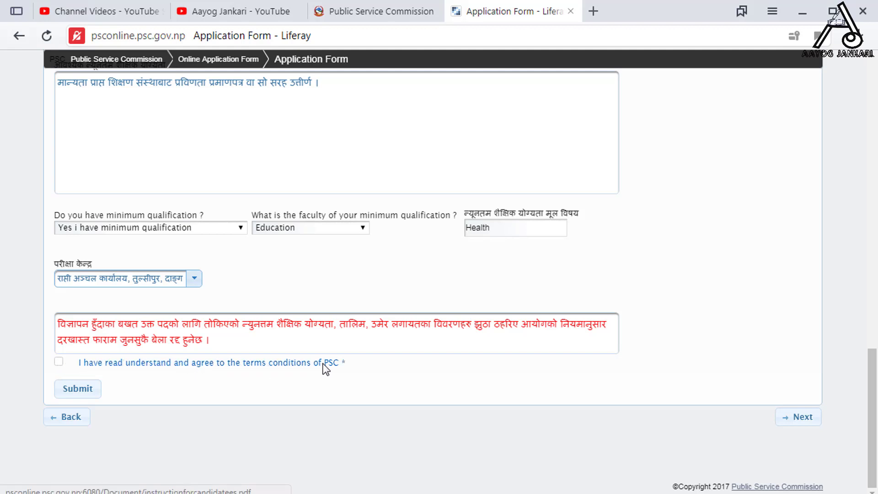
# Agree to the PSC terms and conditions, then submit the application and confirm the selected options
pyautogui.click(58, 362)
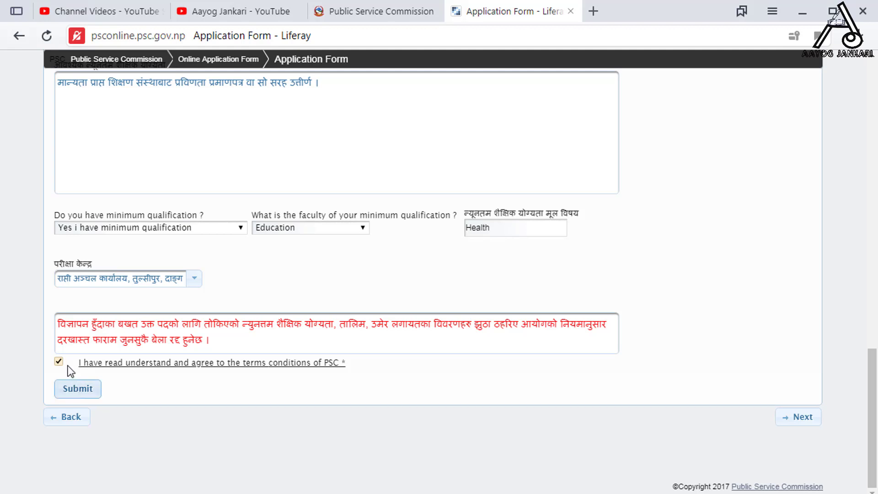
pyautogui.click(62, 391)
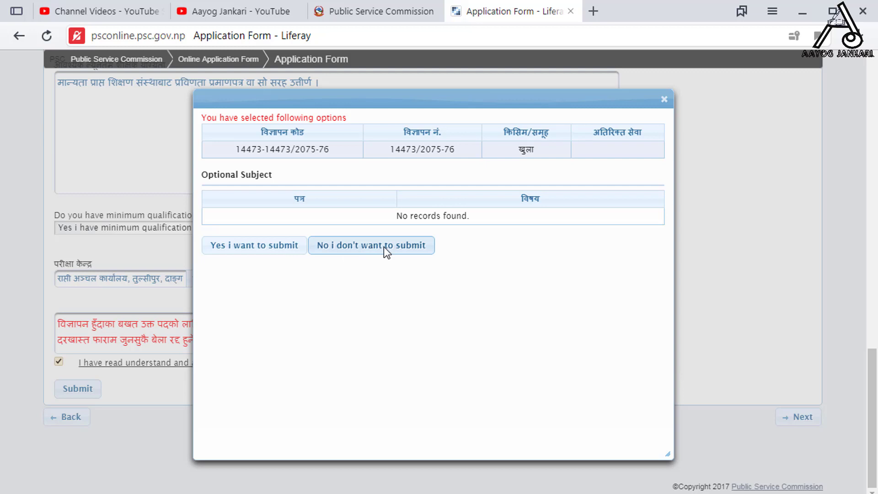
pyautogui.click(237, 251)
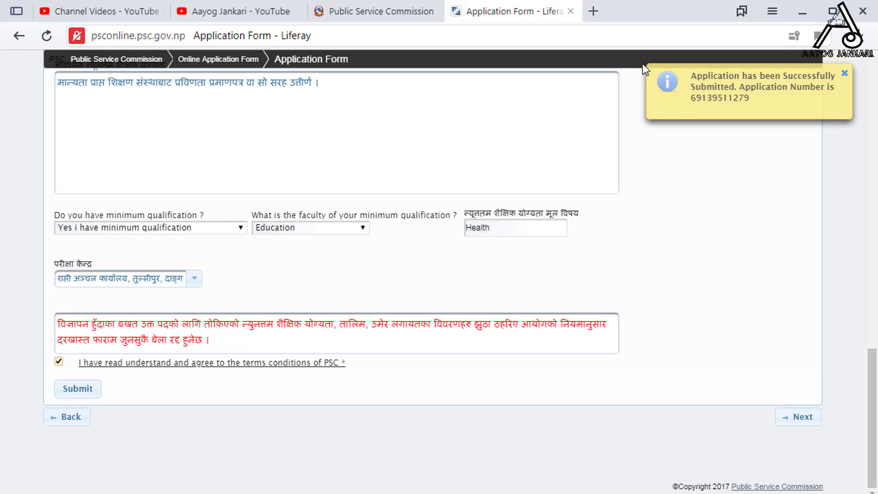
# Read the submission notice and look back over the submitted form from the section links to its end
pyautogui.moveTo(662, 61); pyautogui.dragTo(847, 111)
pyautogui.scroll(1, 620, 403)
pyautogui.scroll(-1, 619, 403)
pyautogui.scroll(7, 726, 399)
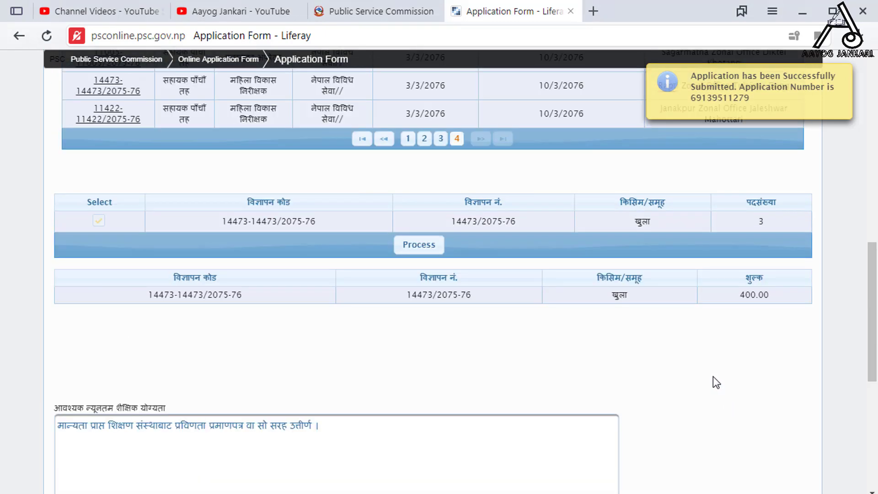
pyautogui.scroll(10, 713, 377)
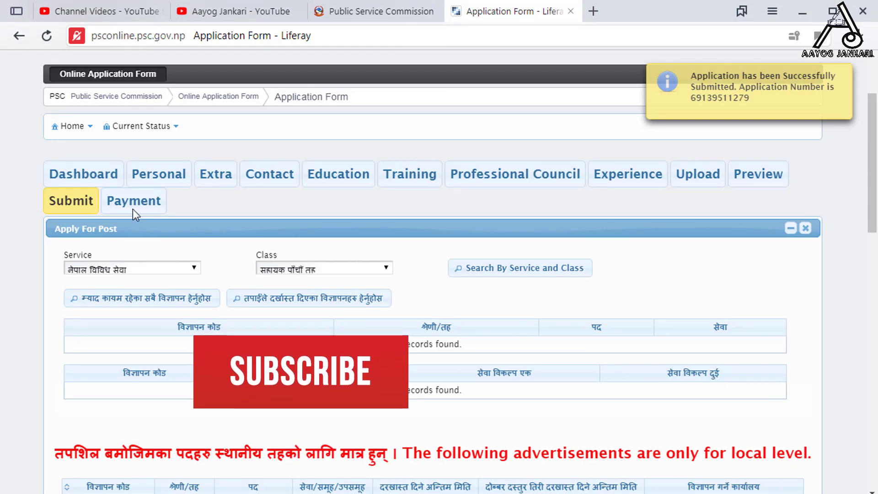
pyautogui.scroll(-10, 681, 361)
pyautogui.scroll(-7, 682, 362)
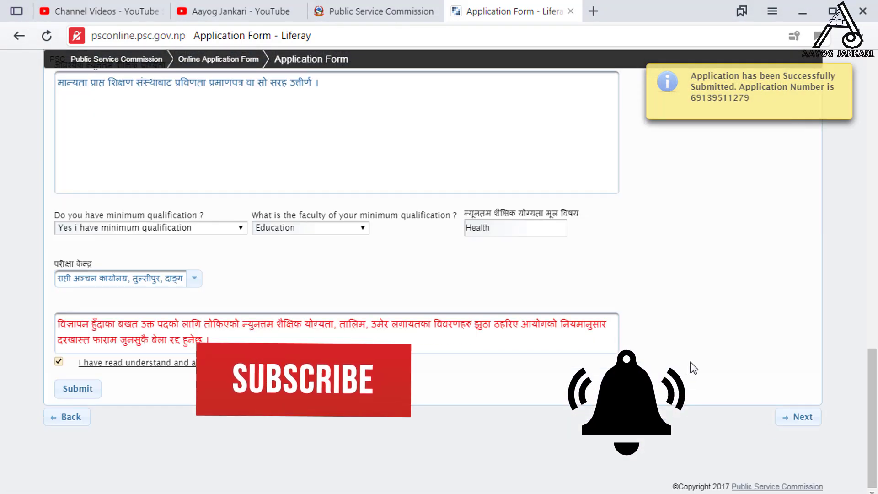
# Continue to the Payment section and list the applied advertisement with its payment link
pyautogui.click(799, 417)
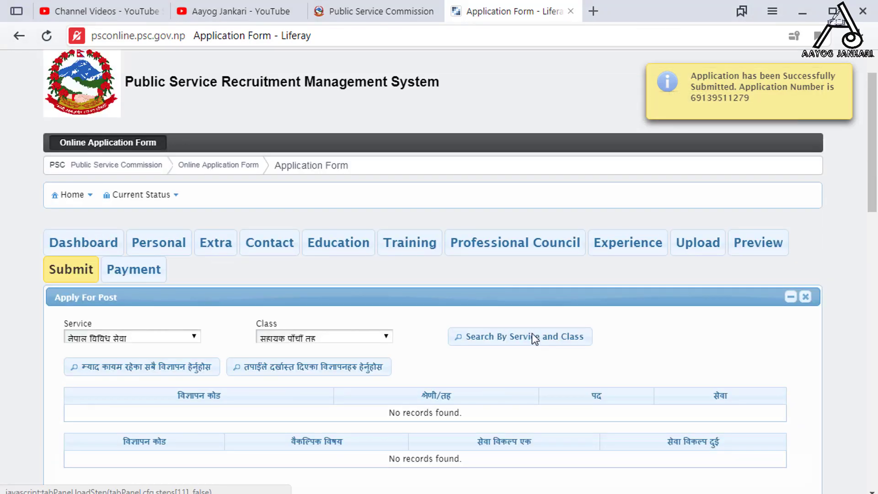
pyautogui.scroll(-15, 532, 333)
pyautogui.click(797, 415)
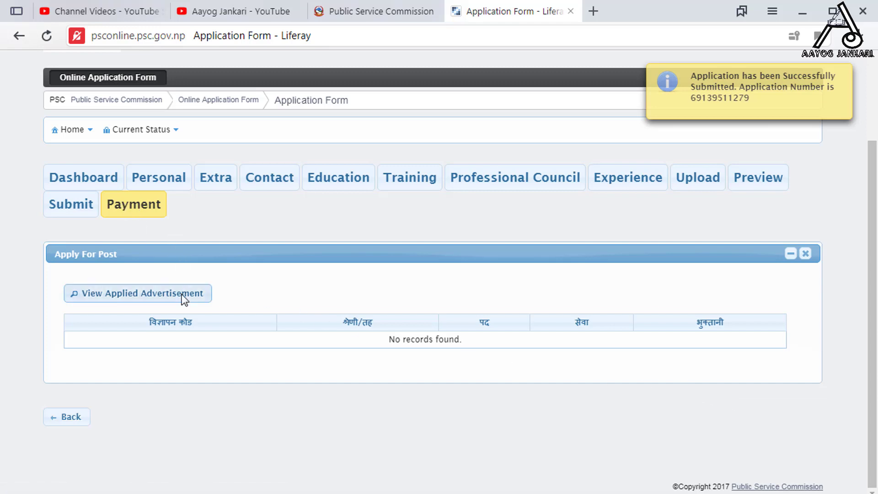
pyautogui.click(128, 295)
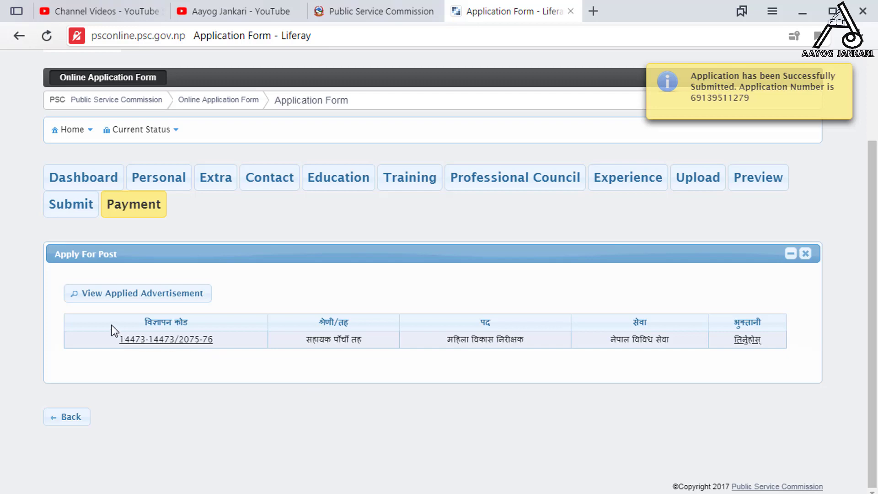
pyautogui.moveTo(78, 306)
pyautogui.mouseDown()
pyautogui.moveTo(331, 364)
pyautogui.moveTo(424, 357)
pyautogui.moveTo(588, 370)
pyautogui.moveTo(794, 355)
pyautogui.mouseUp()
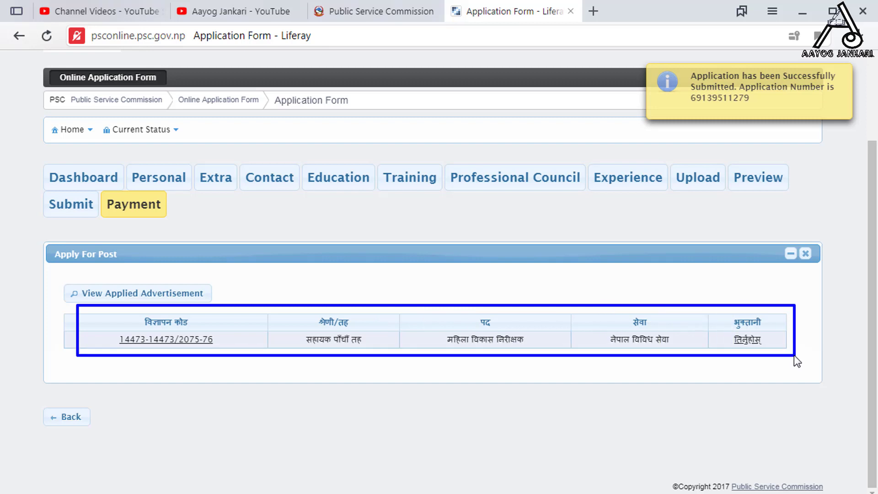
pyautogui.click(745, 340)
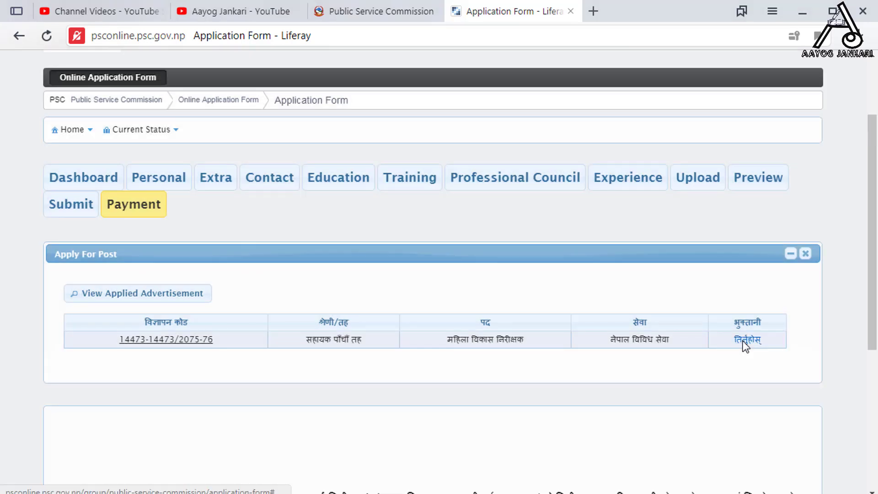
pyautogui.scroll(-2, 650, 364)
pyautogui.scroll(-2, 650, 369)
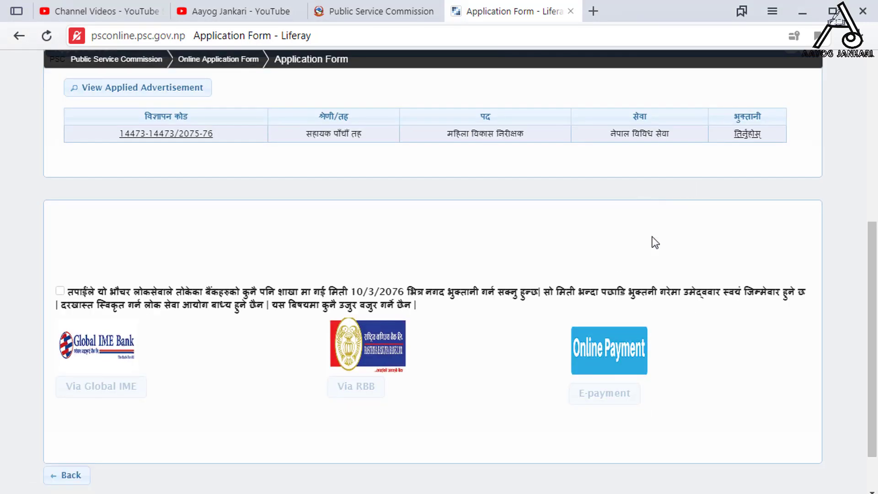
pyautogui.scroll(-1, 158, 297)
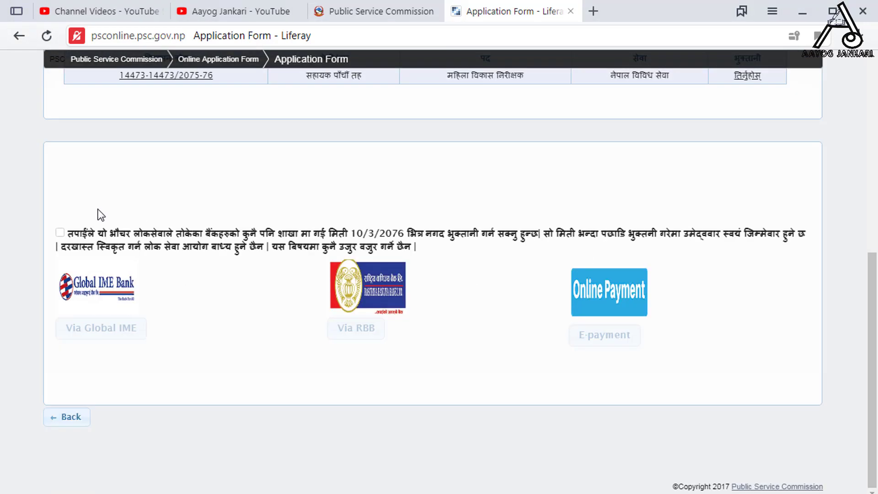
pyautogui.moveTo(82, 255)
pyautogui.mouseDown()
pyautogui.moveTo(311, 272)
pyautogui.moveTo(363, 253)
pyautogui.moveTo(820, 261)
pyautogui.mouseUp()
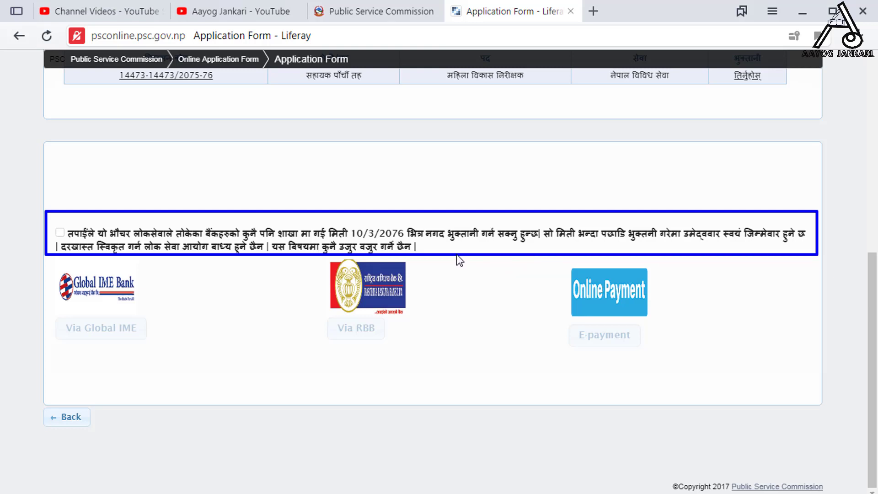
pyautogui.click(59, 234)
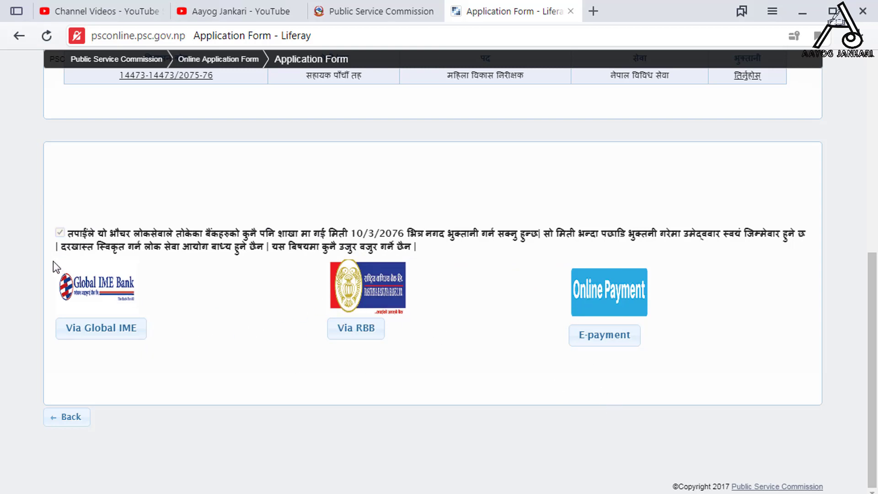
# Generate the Global IME Bank payment voucher and look over its candidate and bank copies
pyautogui.moveTo(50, 261); pyautogui.dragTo(172, 345)
pyautogui.moveTo(290, 246); pyautogui.dragTo(436, 356)
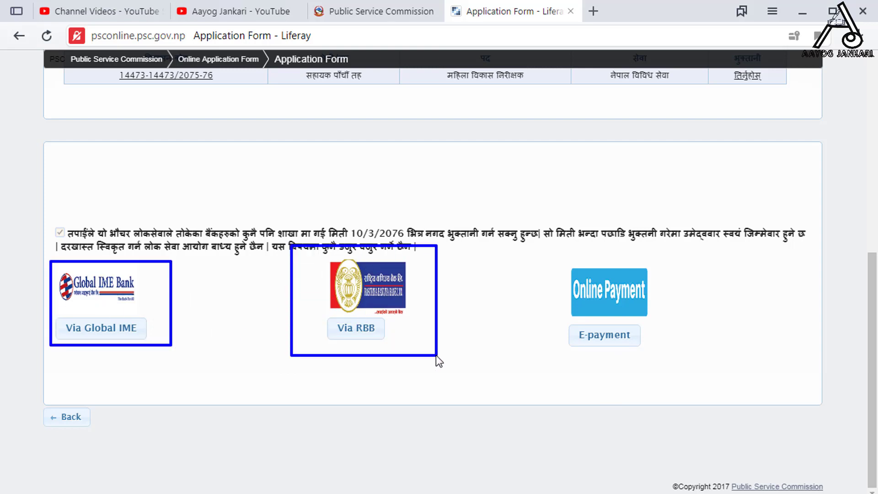
pyautogui.moveTo(560, 242)
pyautogui.mouseDown()
pyautogui.moveTo(585, 319)
pyautogui.moveTo(661, 367)
pyautogui.mouseUp()
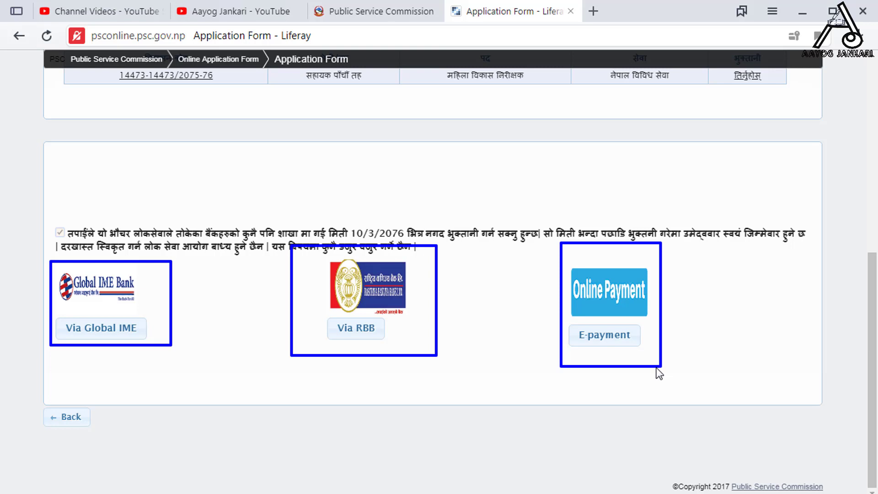
pyautogui.click(100, 334)
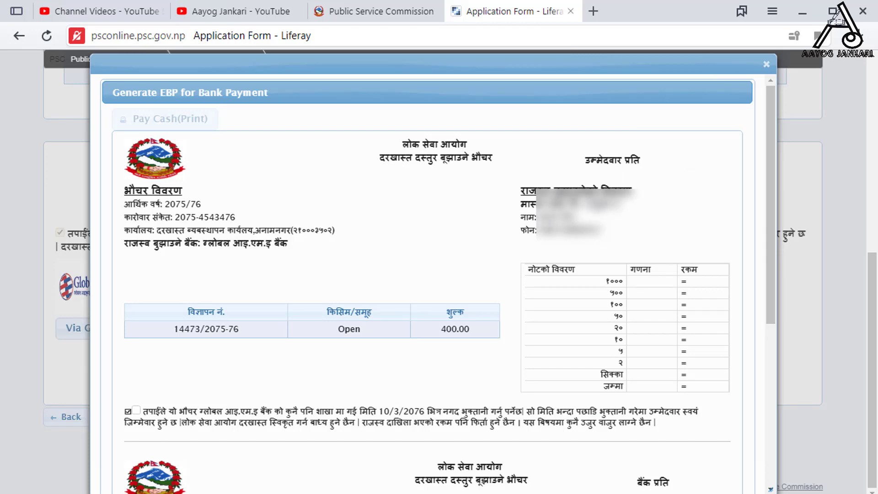
pyautogui.scroll(-6, 510, 260)
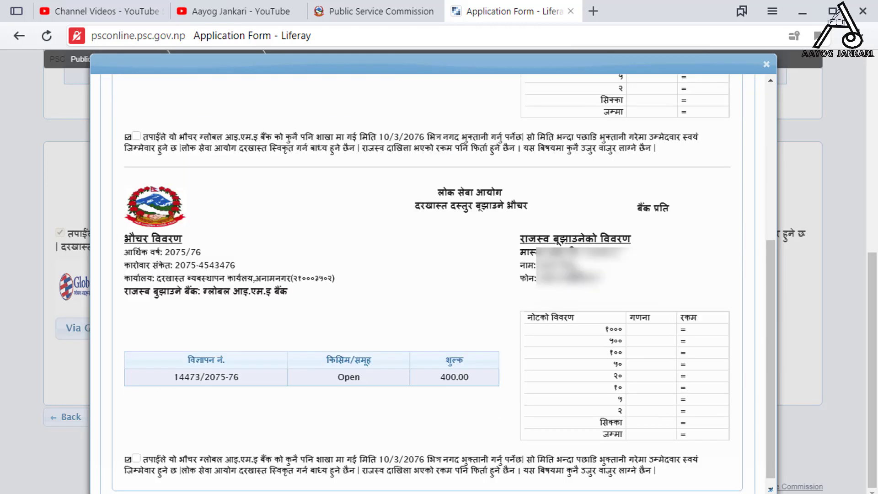
pyautogui.scroll(5, 568, 274)
pyautogui.scroll(3, 565, 276)
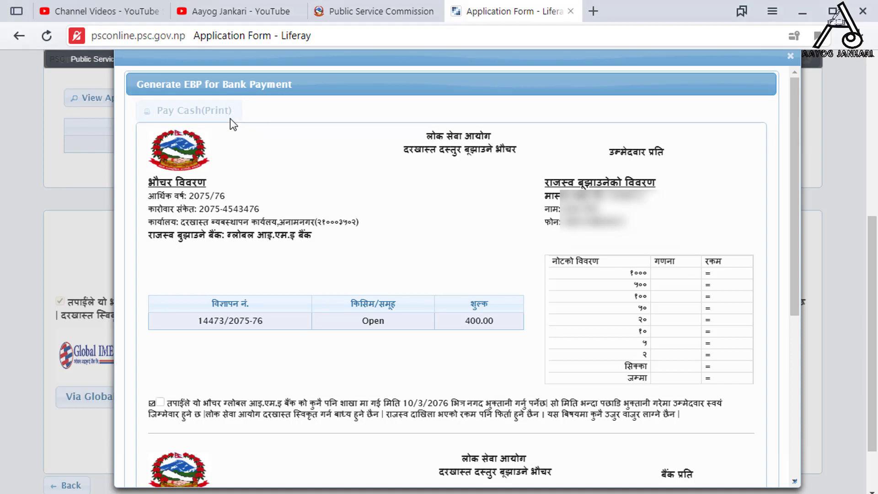
# Accept the voucher's cash payment condition and save its printout as a PDF in Downloads, named with the applicant's first name
pyautogui.click(160, 402)
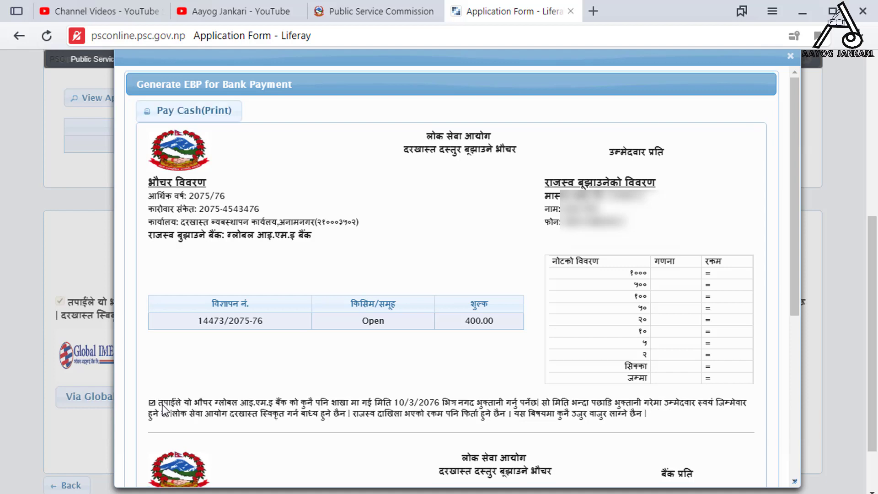
pyautogui.click(183, 111)
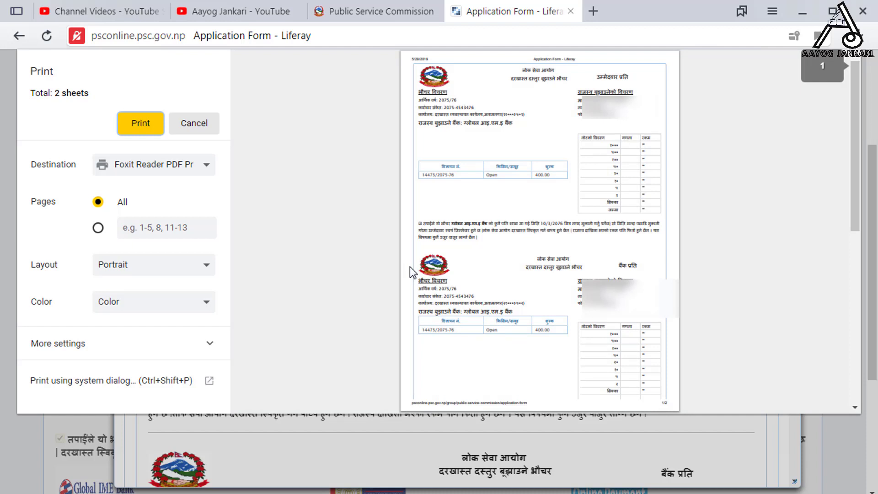
pyautogui.click(208, 165)
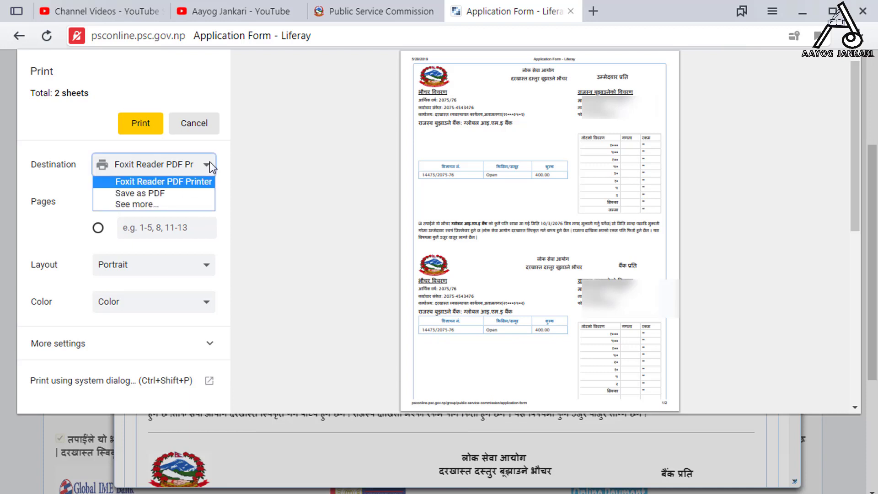
pyautogui.click(117, 194)
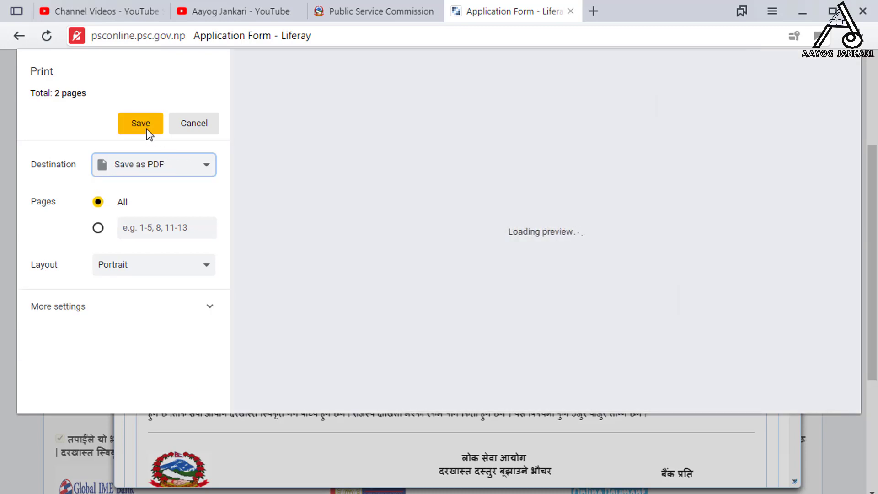
pyautogui.click(145, 128)
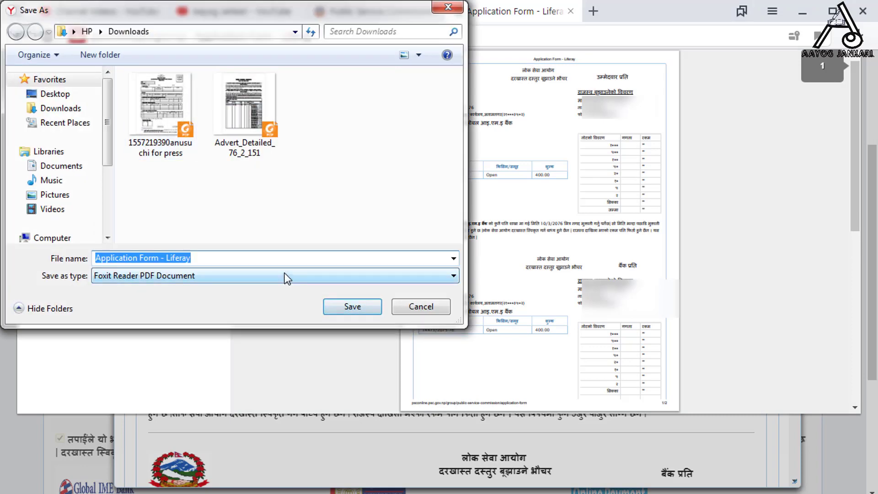
pyautogui.write('Sarala')
pyautogui.click(350, 305)
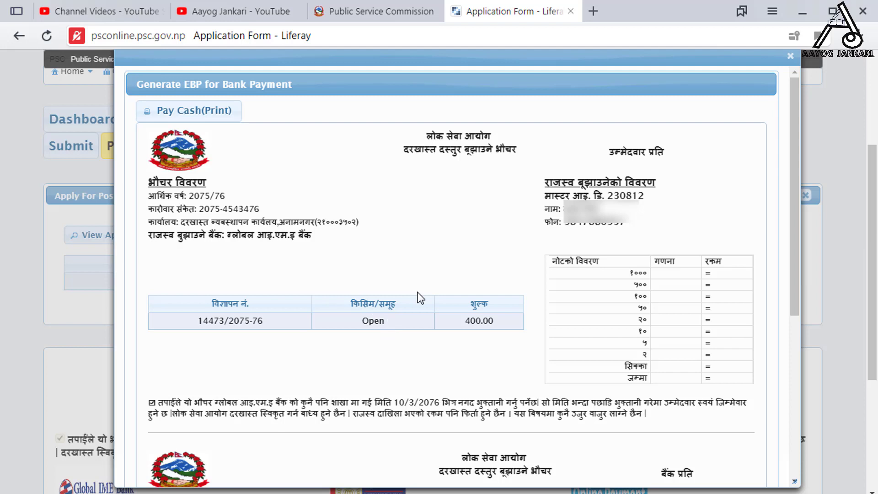
# Review both copies of the bank voucher again, close it and return to the payment options
pyautogui.scroll(-3, 470, 351)
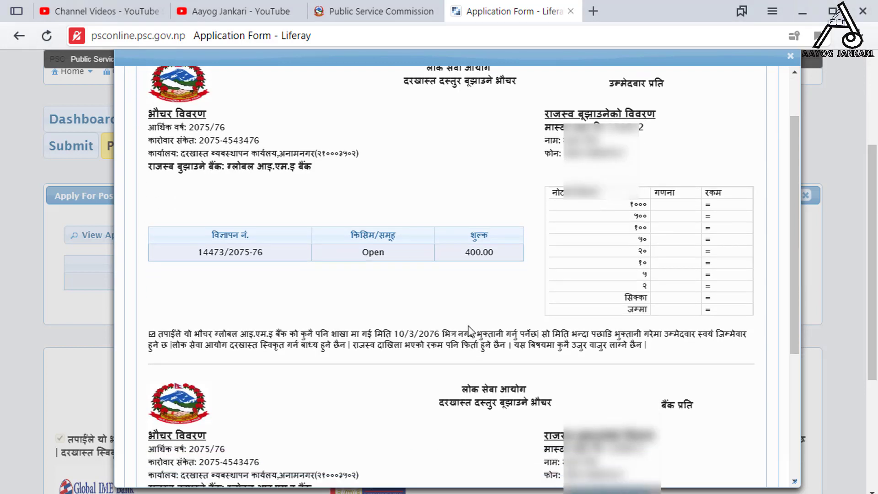
pyautogui.scroll(-3, 471, 351)
pyautogui.scroll(-5, 460, 291)
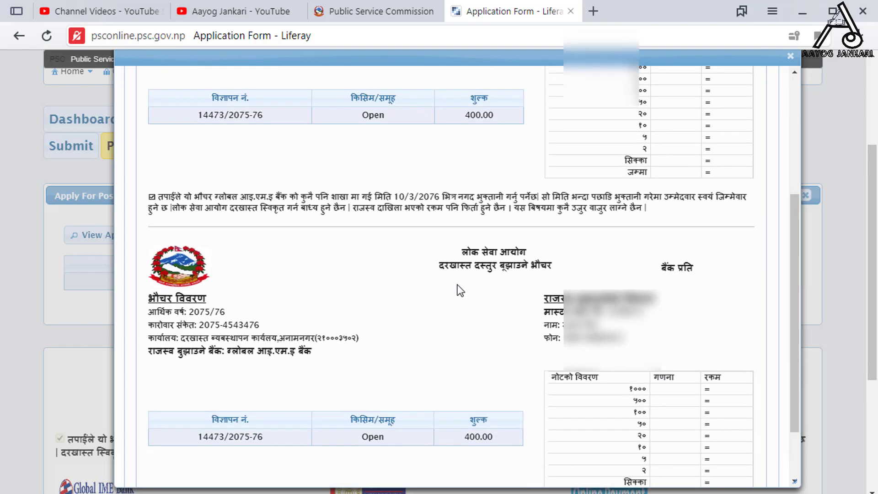
pyautogui.scroll(10, 460, 294)
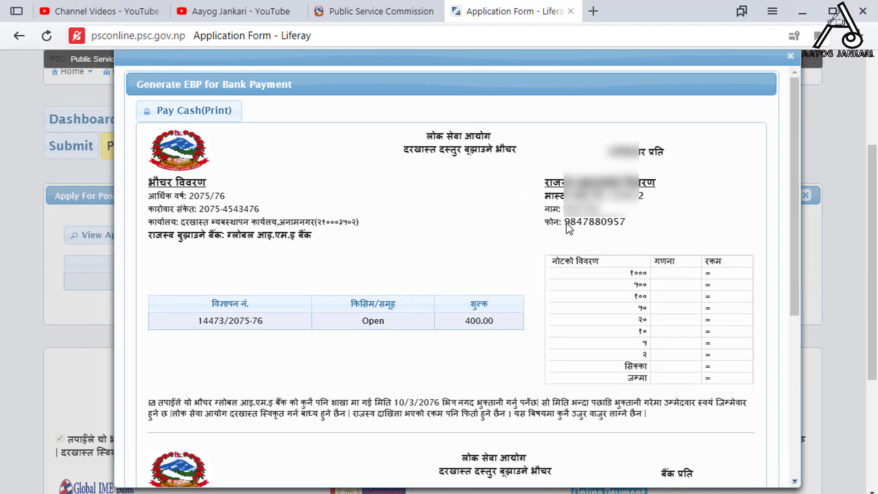
pyautogui.press('Escape')
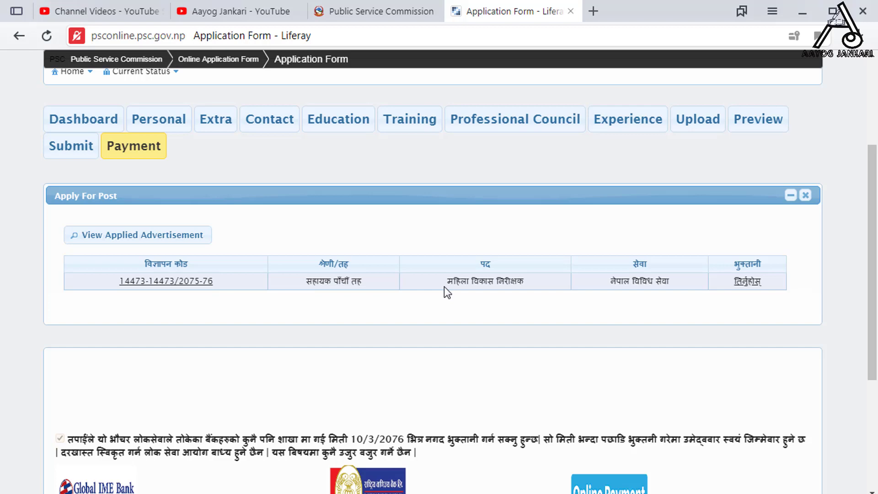
pyautogui.scroll(-2, 509, 358)
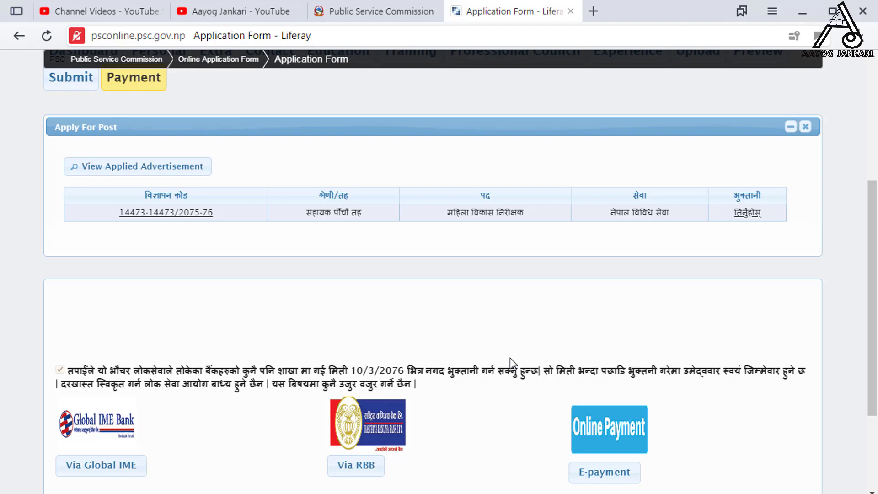